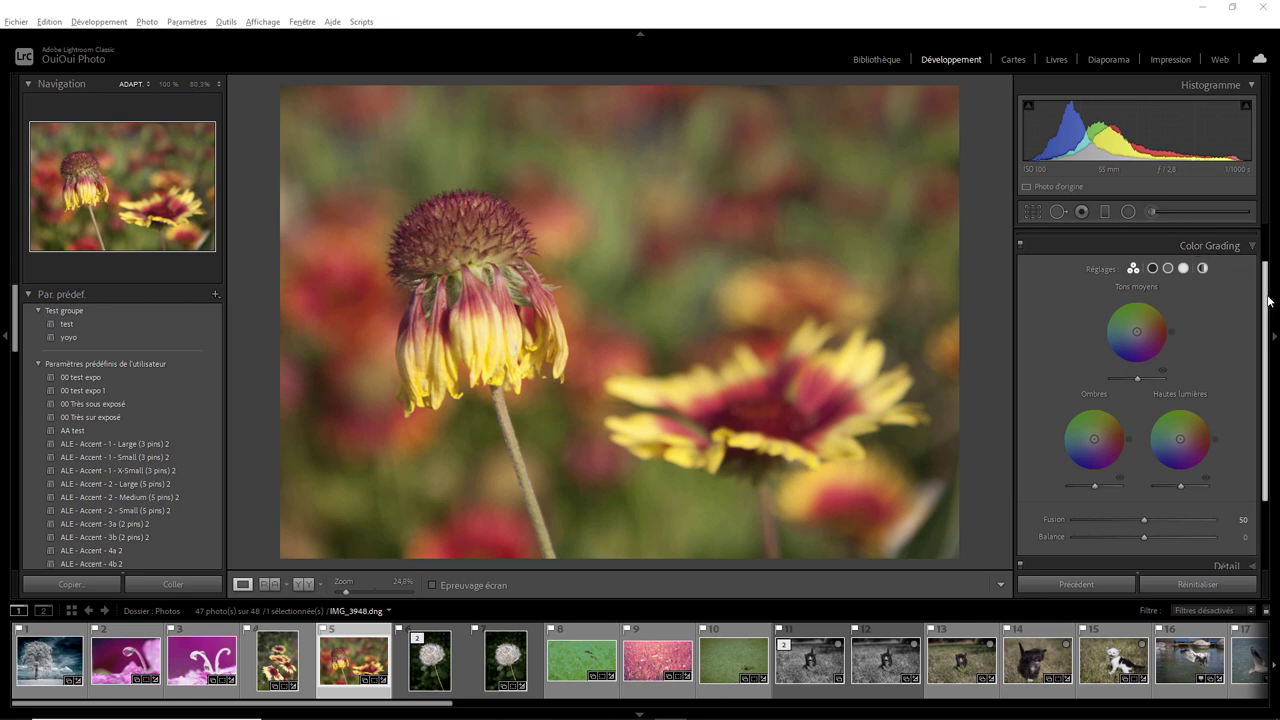
# Select the seagull photo and set its process version under Etalonnage to Version 5 (actuelle).
pyautogui.click(1250, 658)
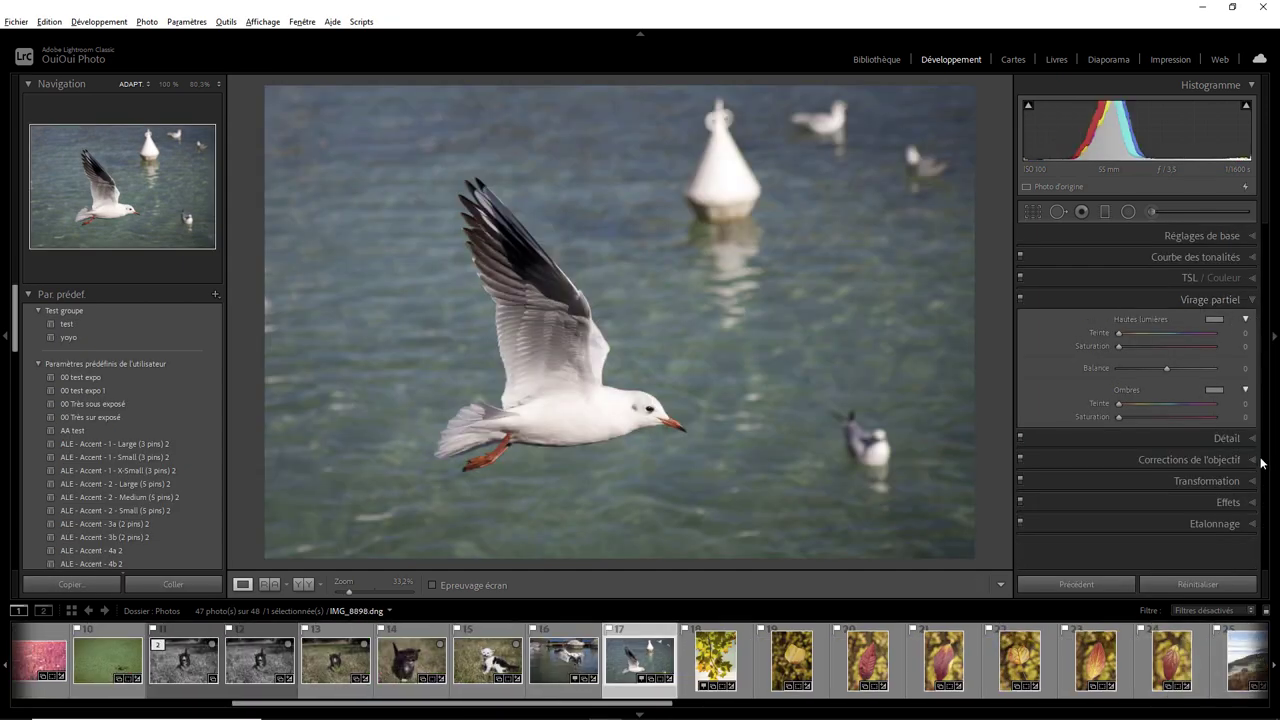
pyautogui.click(1255, 524)
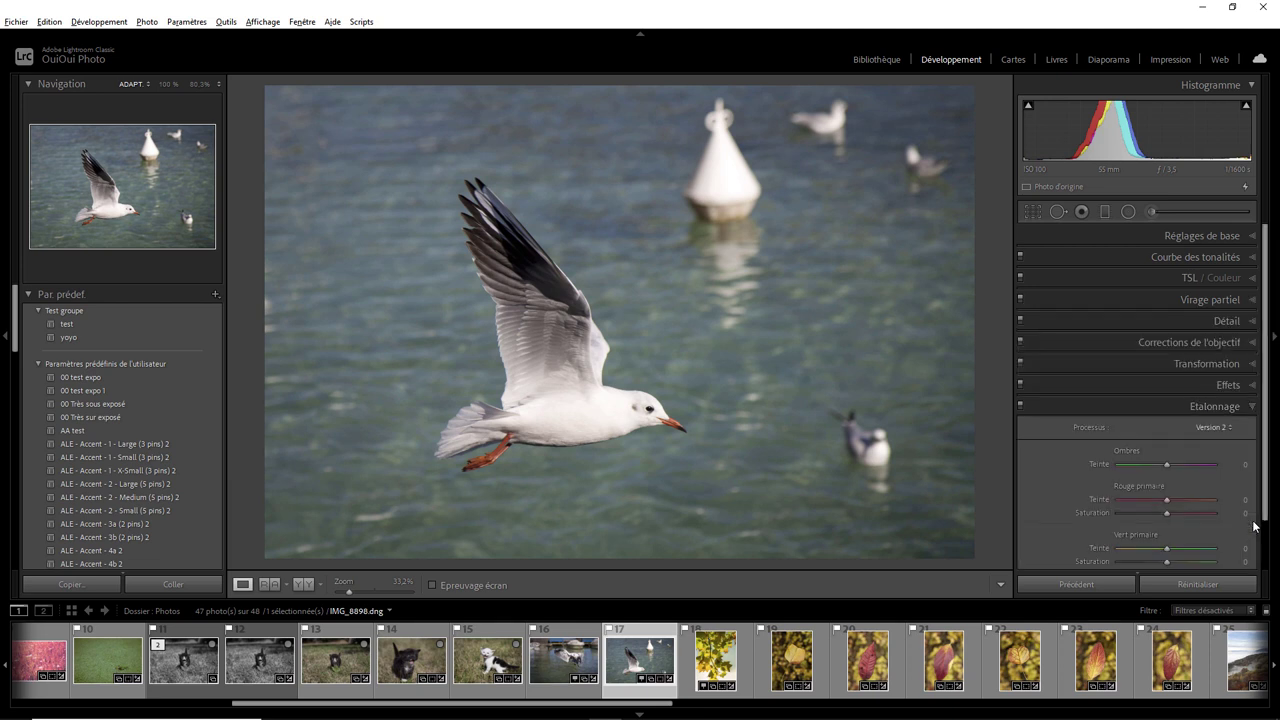
pyautogui.click(1210, 428)
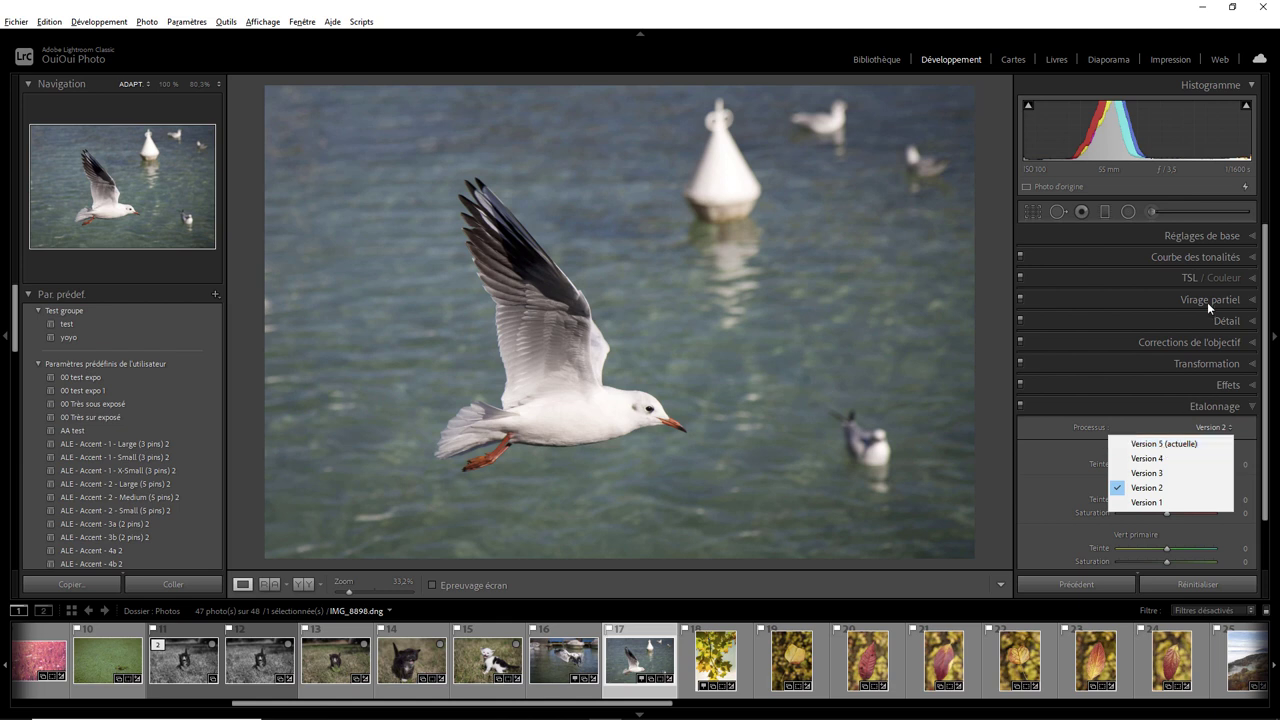
pyautogui.click(1180, 445)
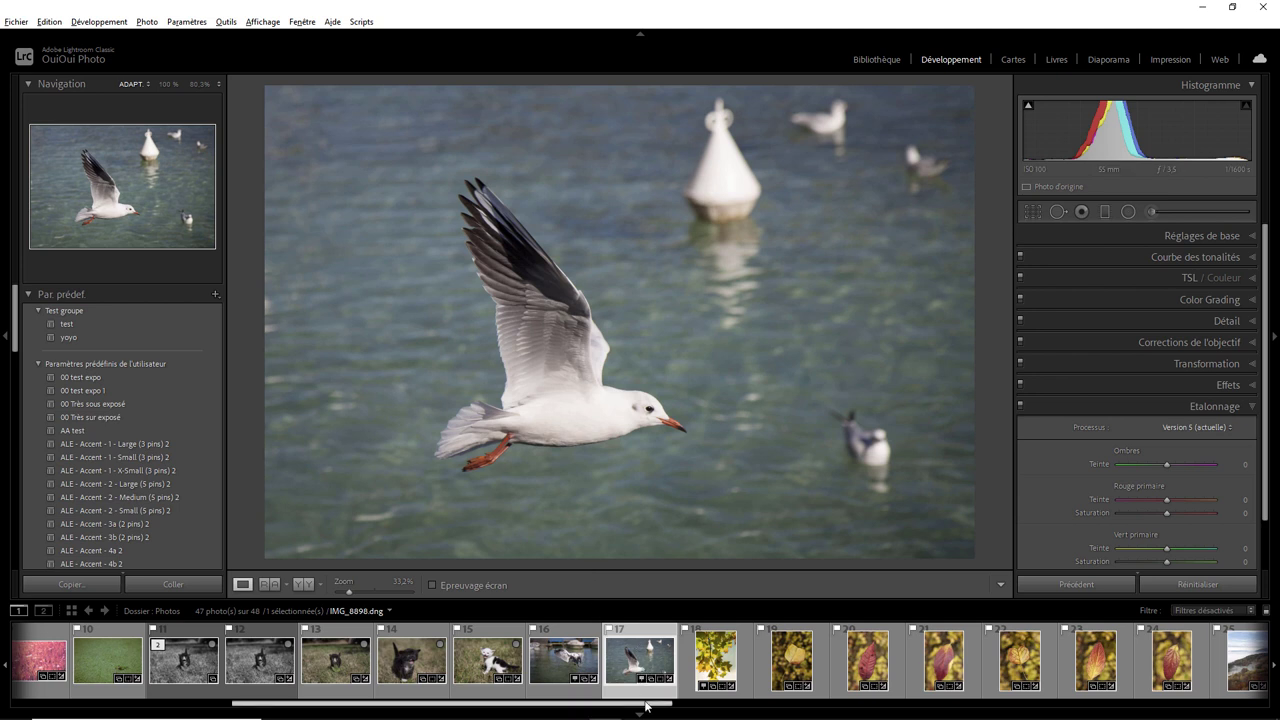
pyautogui.moveTo(645, 706); pyautogui.dragTo(457, 706)
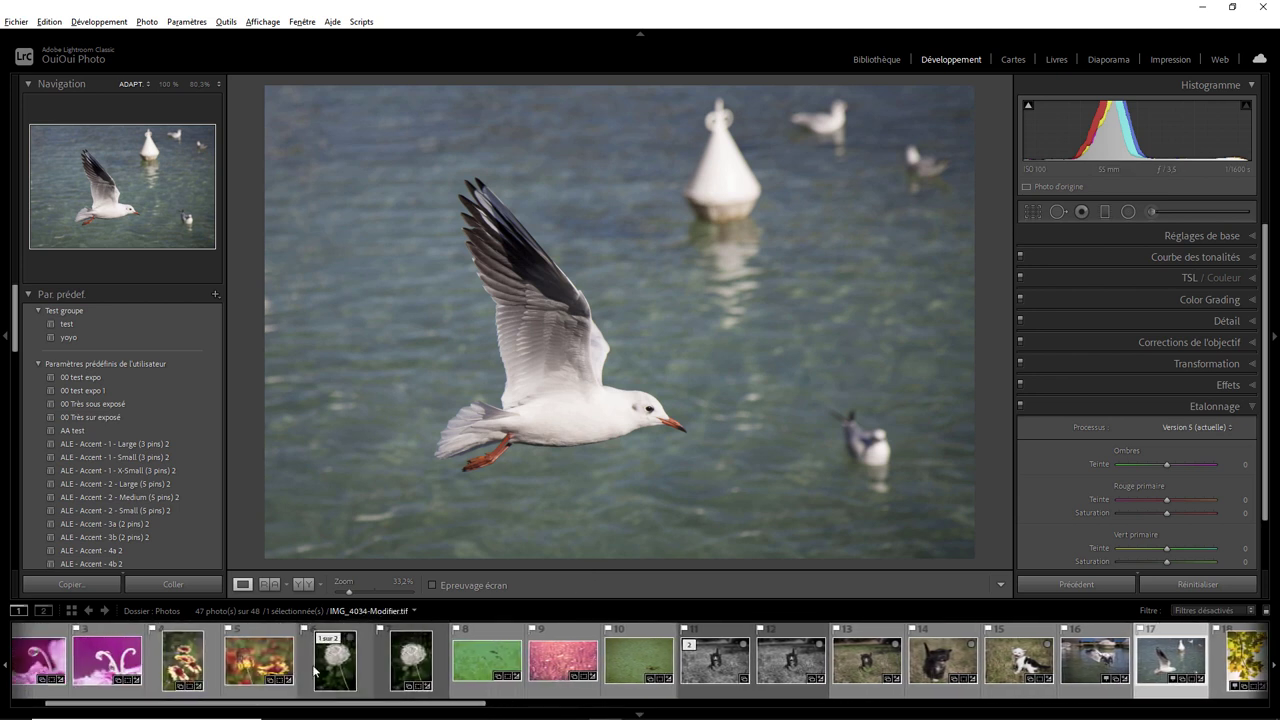
# Select flower photo IMG_3948.dng and cycle its Color Grading view through Midtones and Highlights to Global.
pyautogui.click(265, 657)
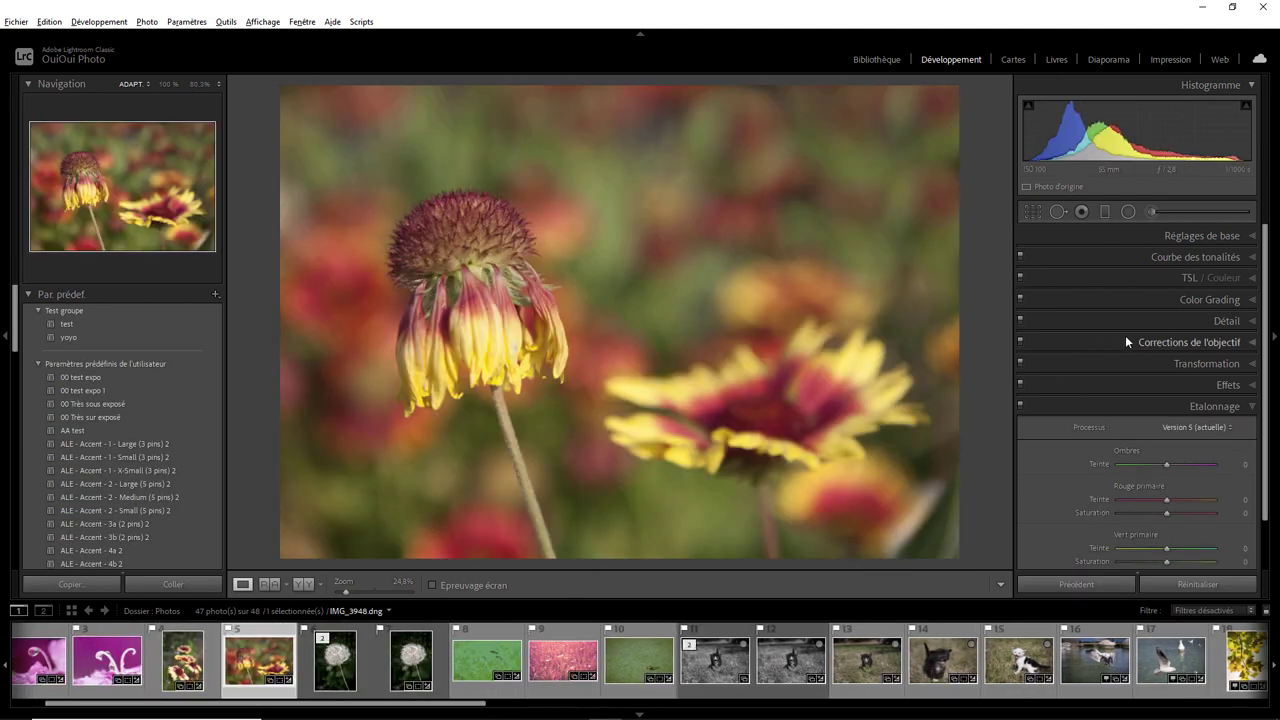
pyautogui.click(1254, 302)
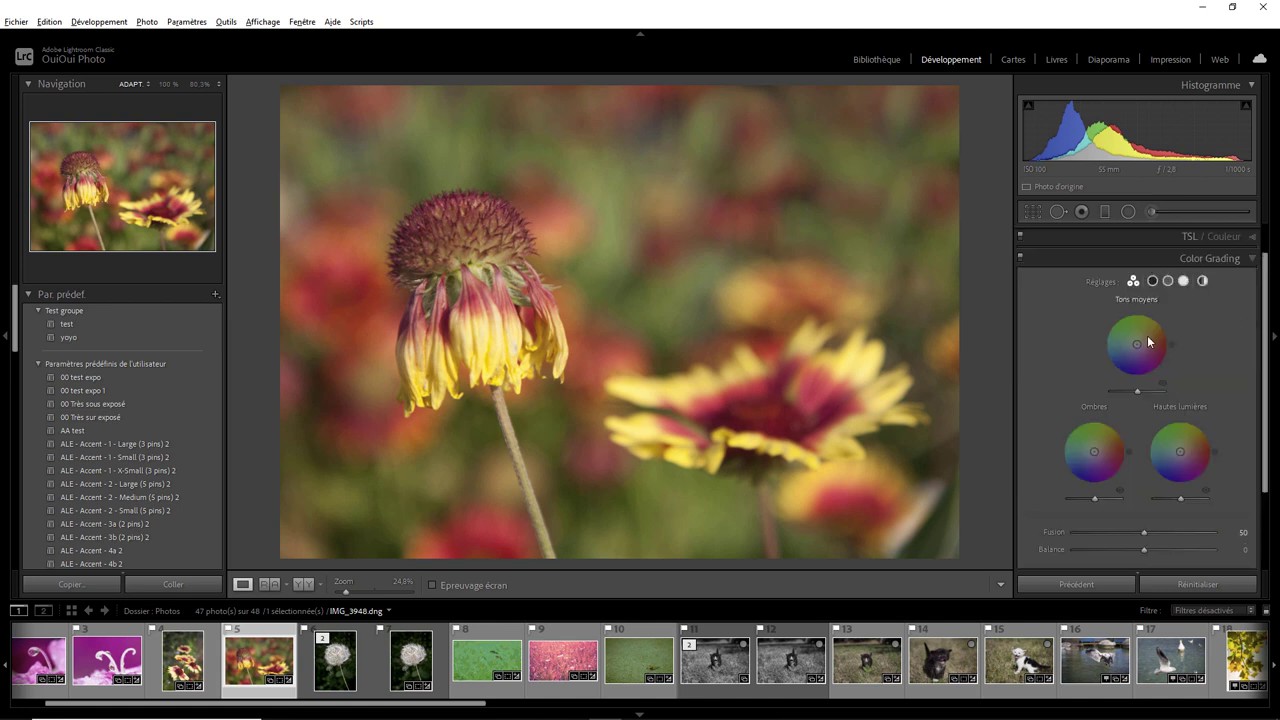
pyautogui.click(1167, 282)
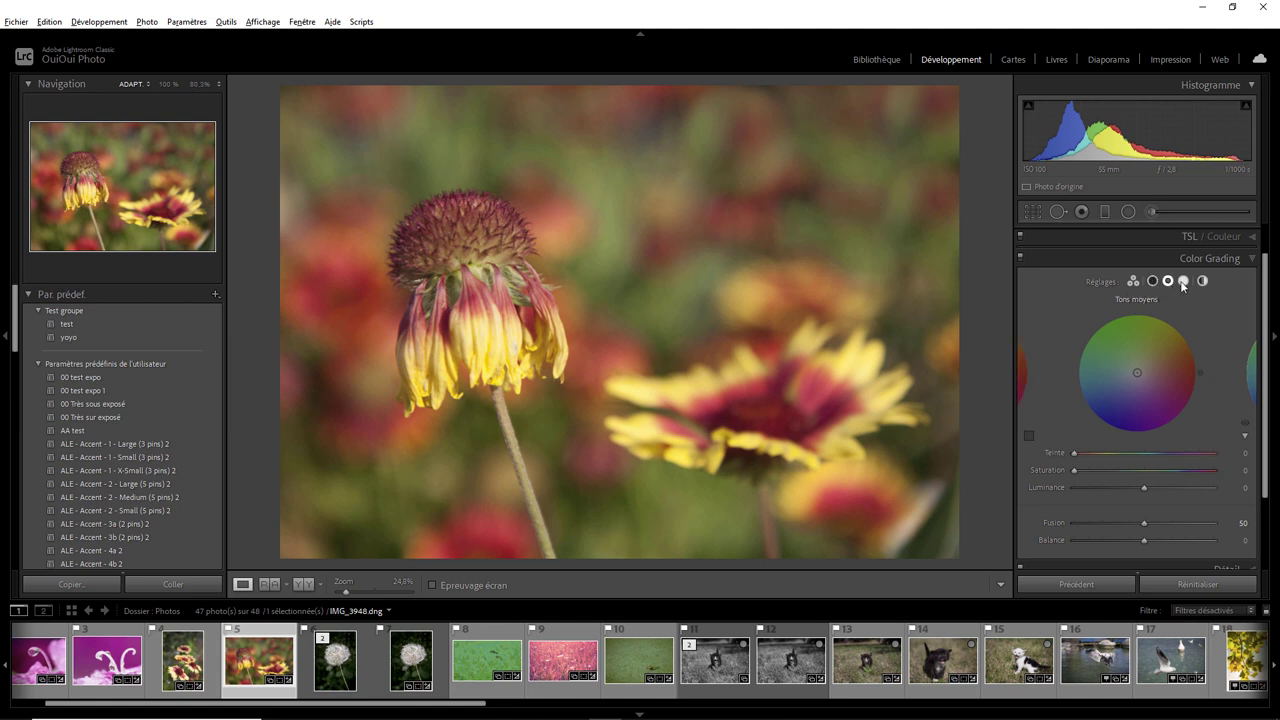
pyautogui.click(1182, 283)
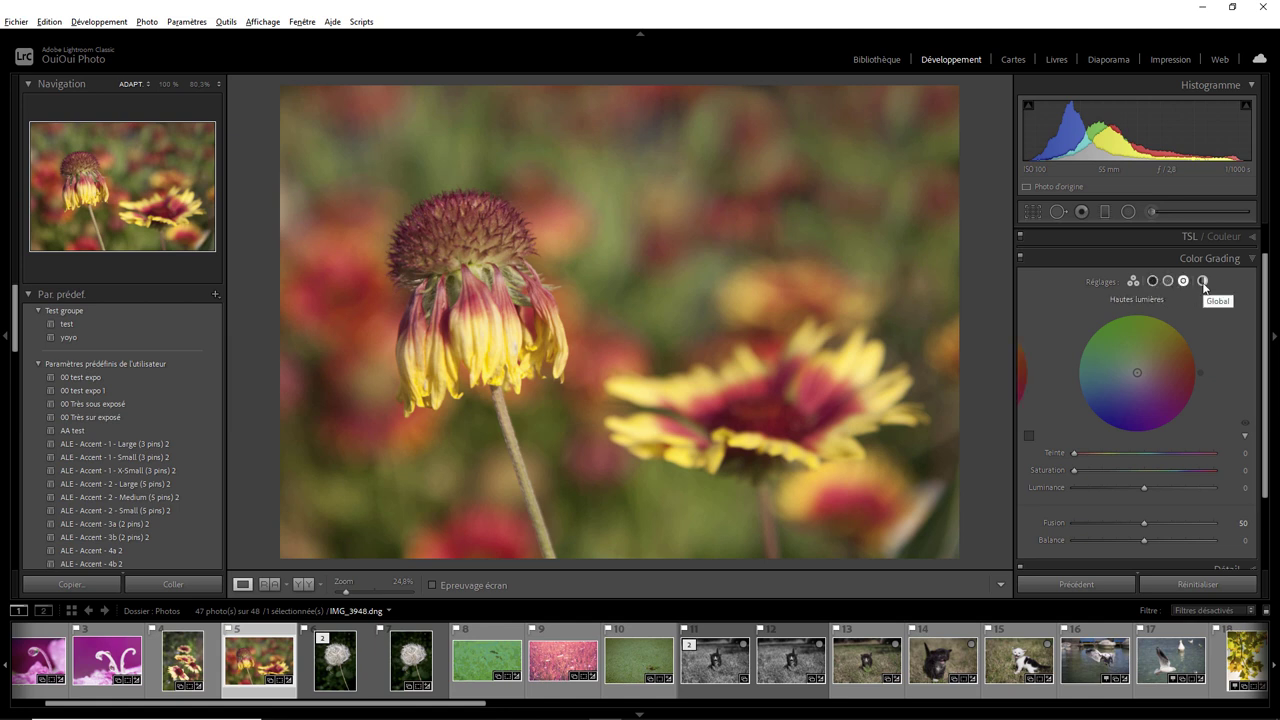
pyautogui.click(1203, 281)
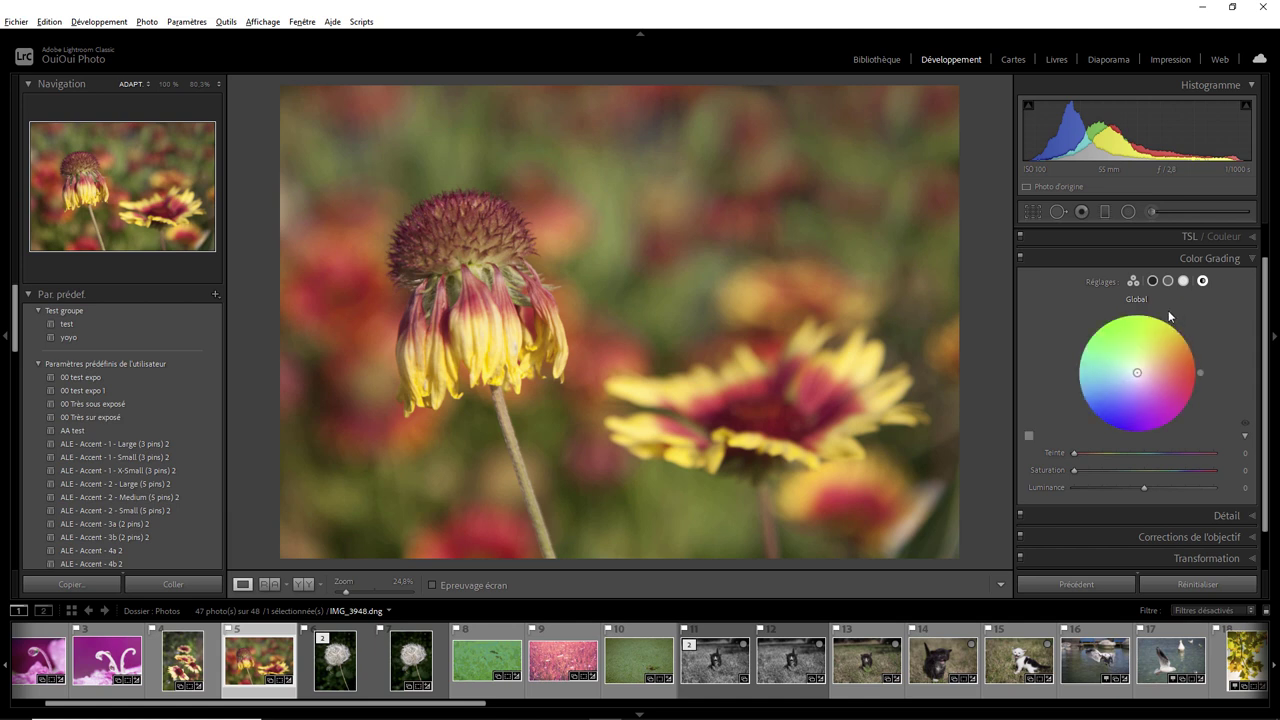
pyautogui.click(148, 86)
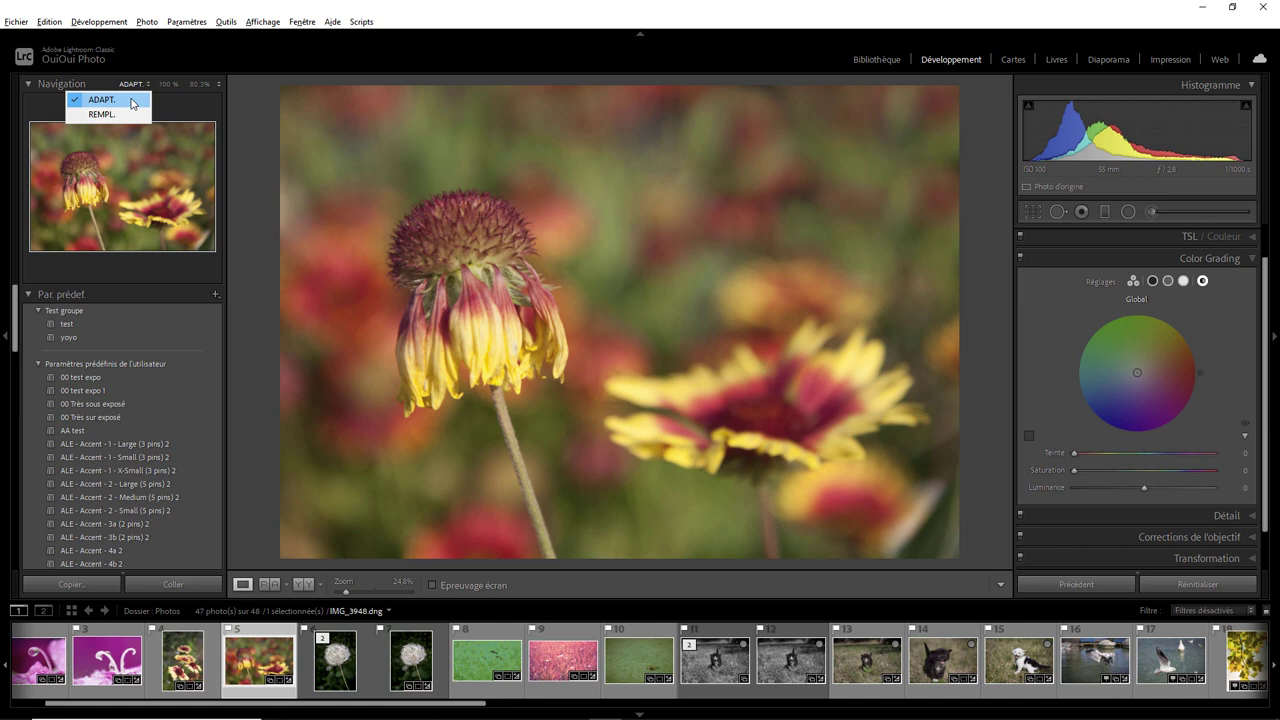
pyautogui.click(130, 114)
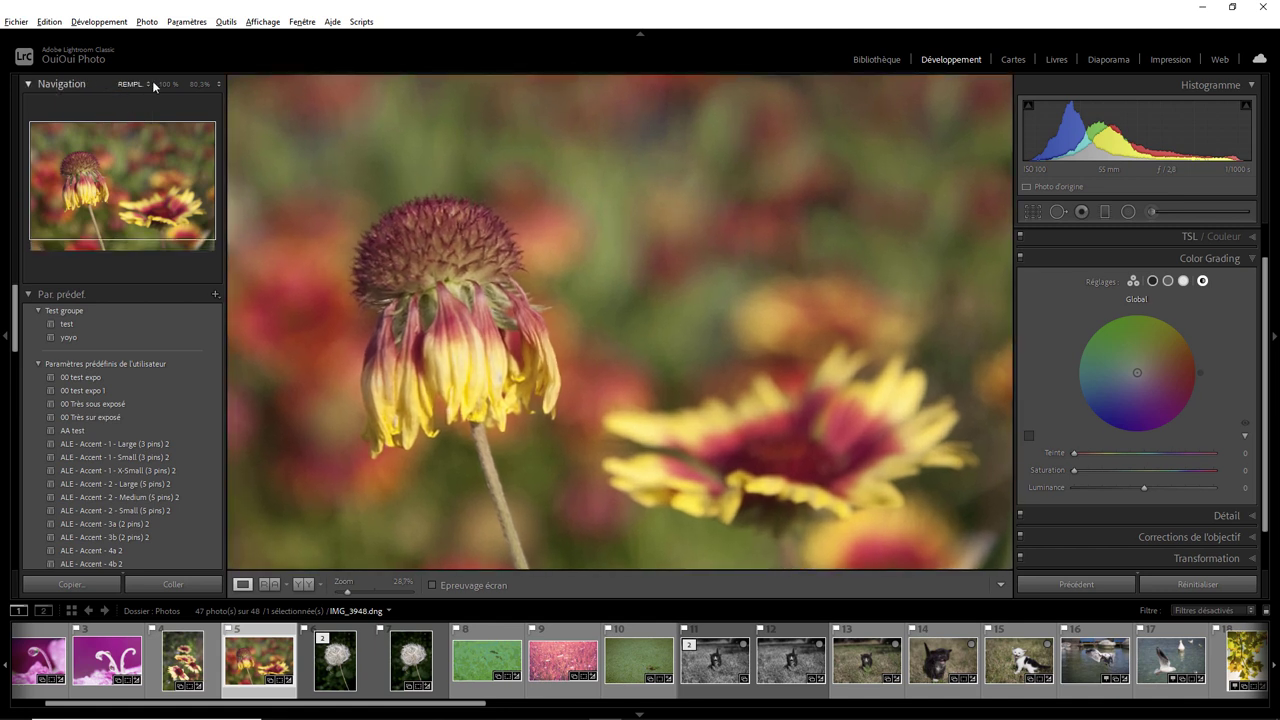
pyautogui.click(148, 84)
pyautogui.click(135, 100)
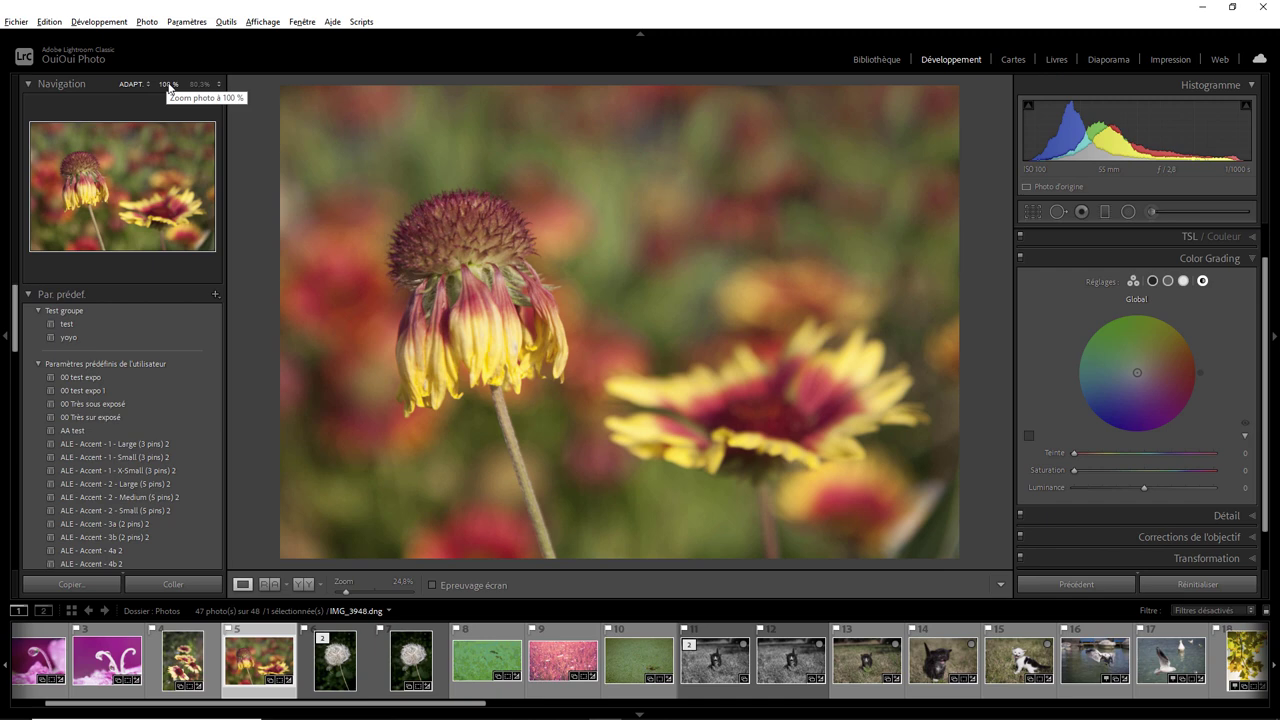
pyautogui.click(168, 84)
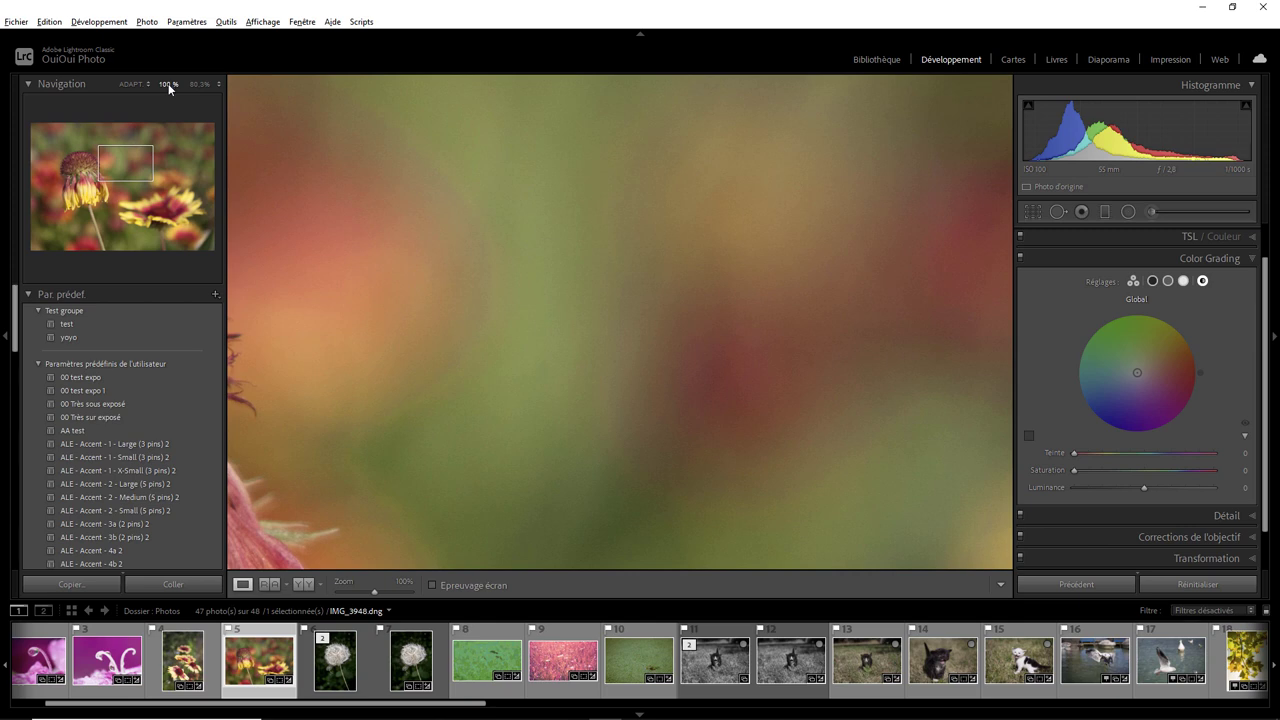
pyautogui.click(129, 84)
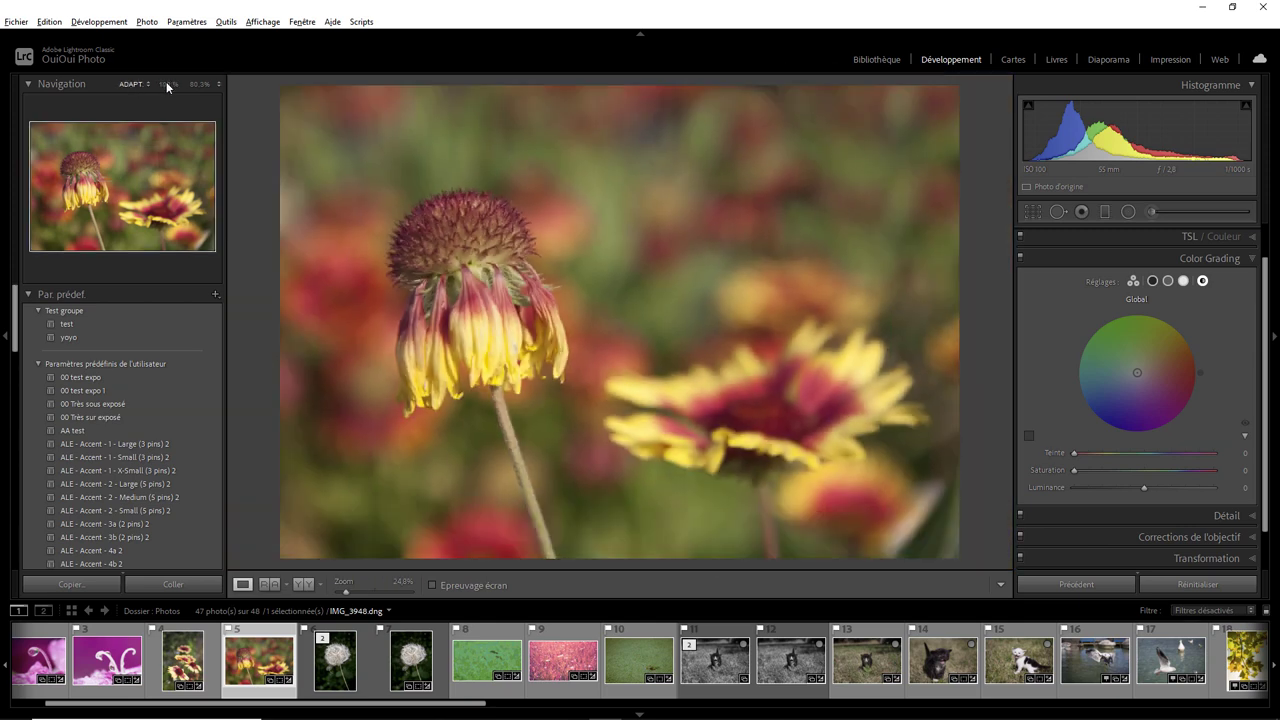
# Set the Navigator's custom zoom to 33%, pan over the flower, and return to fit view.
pyautogui.click(218, 84)
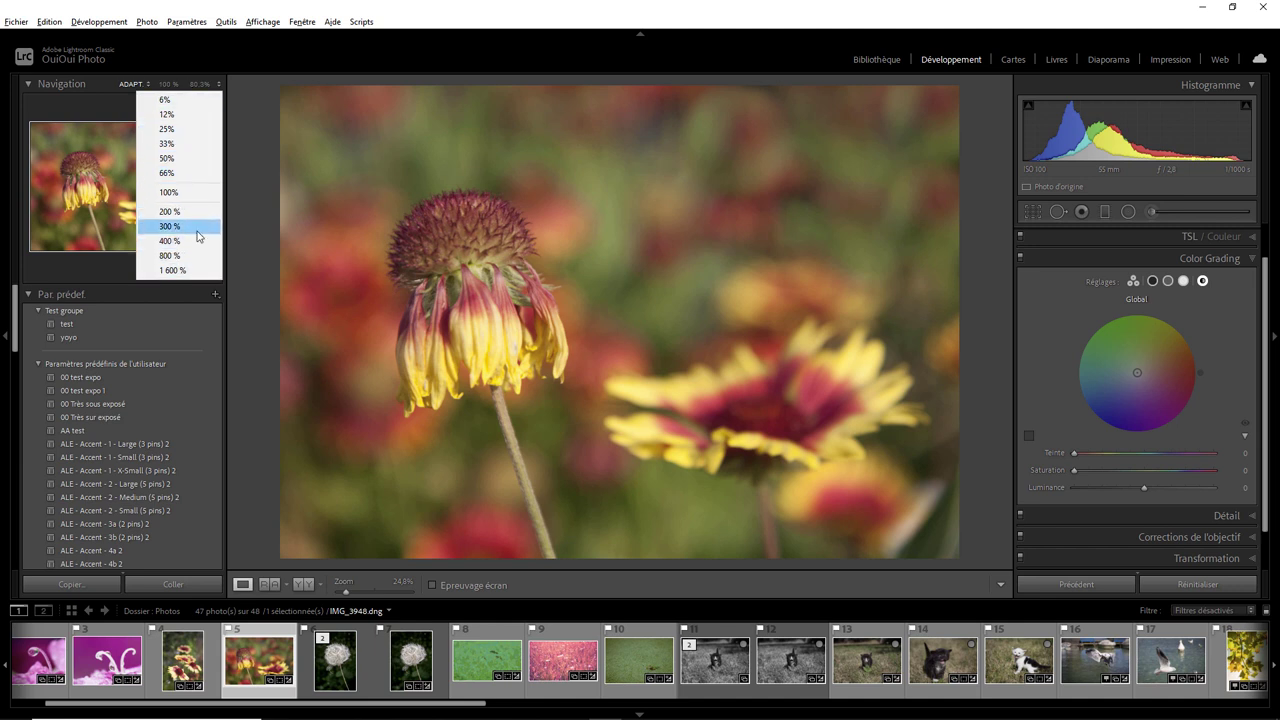
pyautogui.click(184, 147)
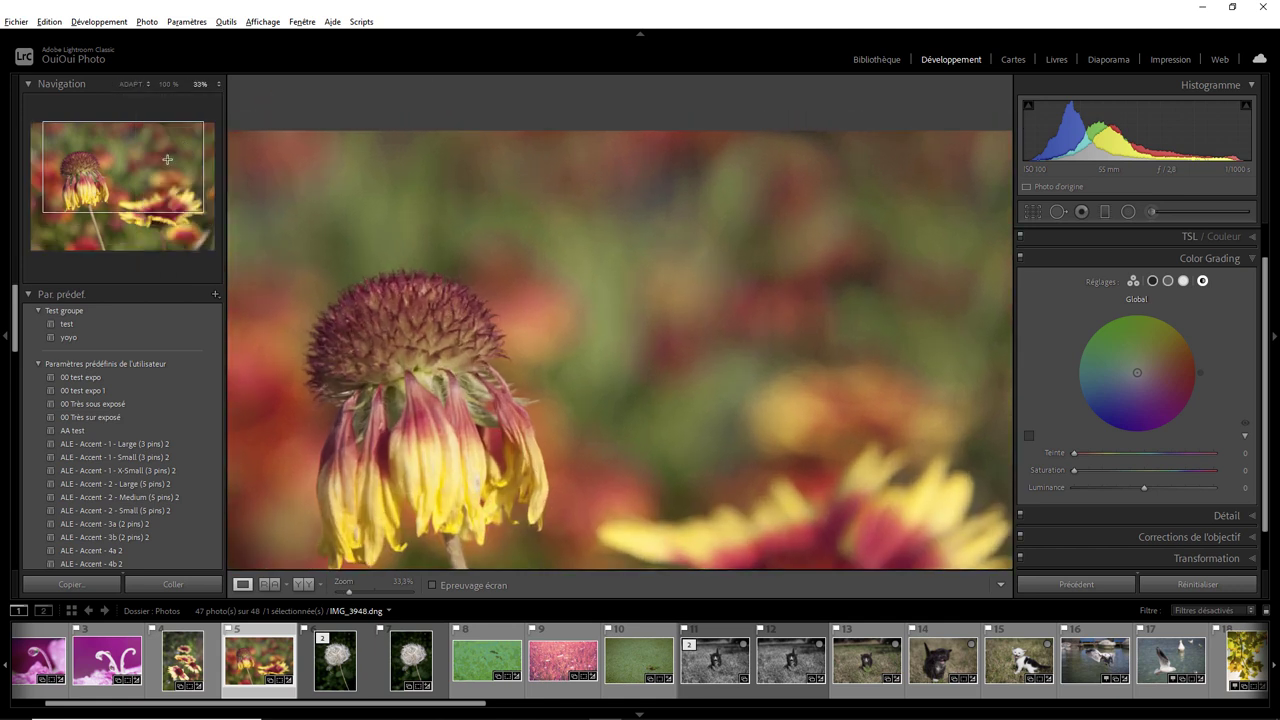
pyautogui.click(131, 141)
pyautogui.moveTo(131, 141); pyautogui.dragTo(124, 188)
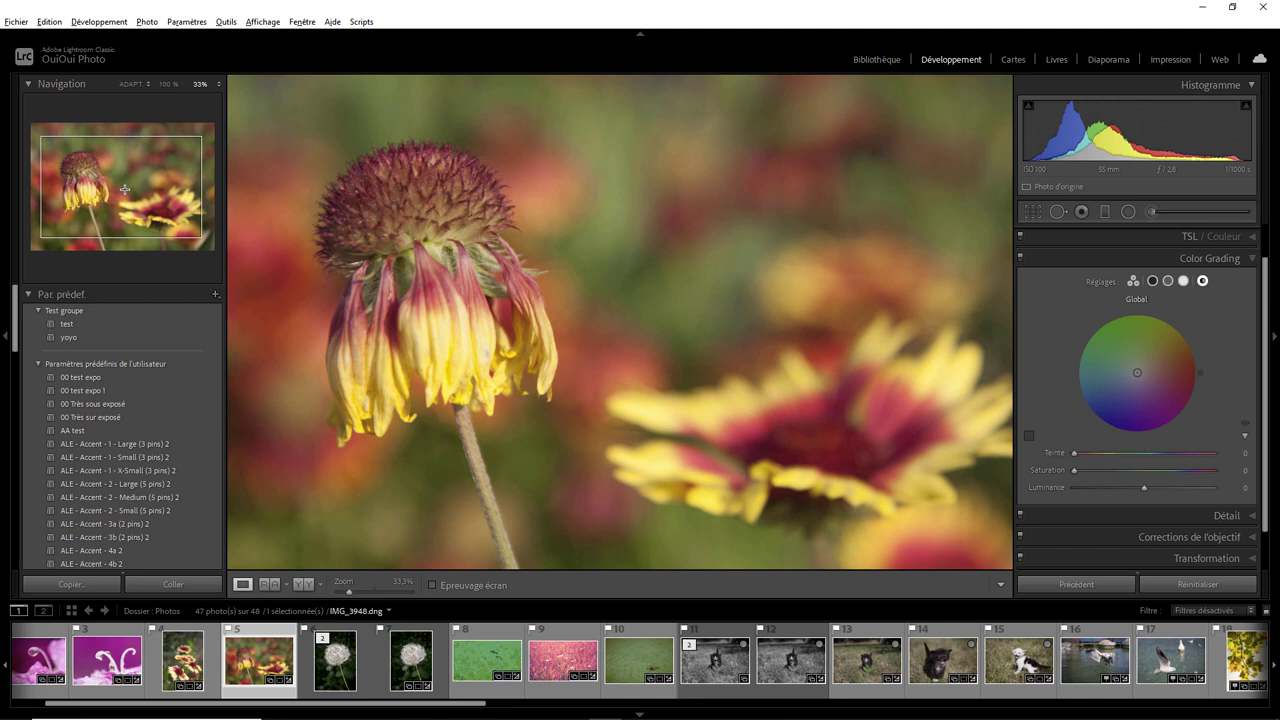
pyautogui.click(130, 84)
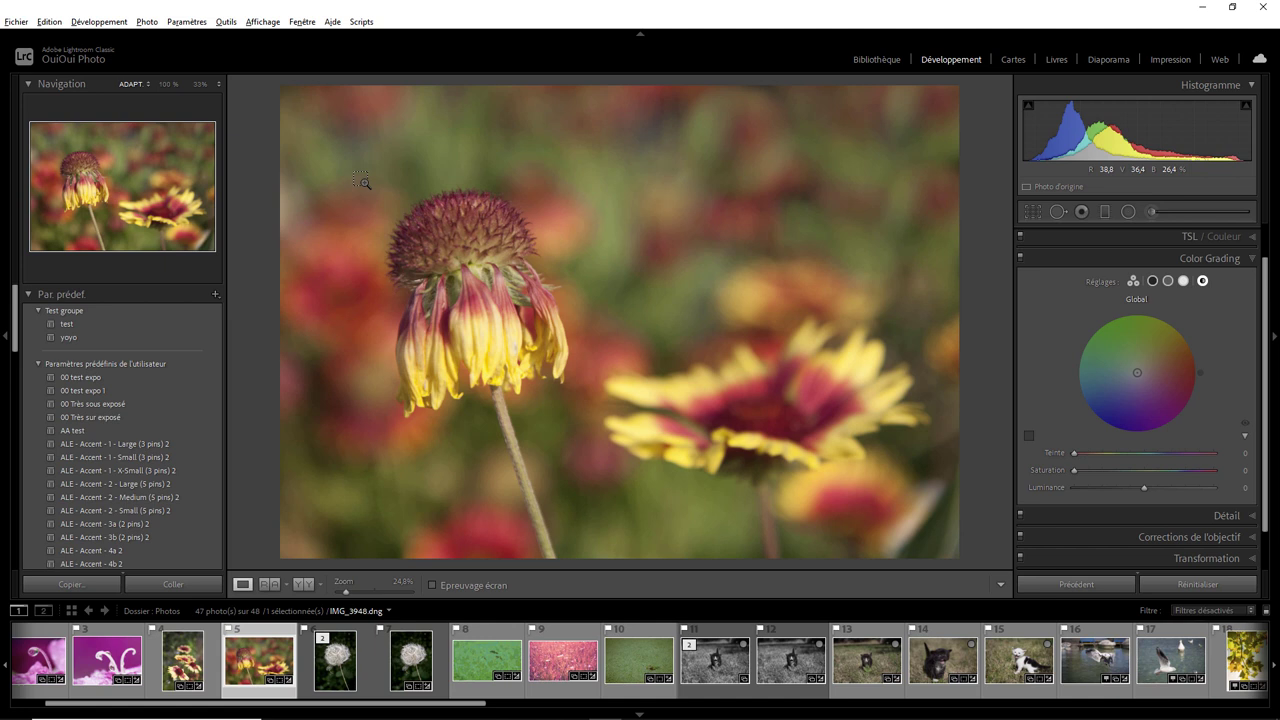
# Marquee-zoom onto the drooping flower head and step the zoom with Ctrl++/Ctrl+- to finish at 33%.
pyautogui.moveTo(362, 182)
pyautogui.mouseDown()
pyautogui.moveTo(603, 447)
pyautogui.moveTo(587, 444)
pyautogui.mouseUp()
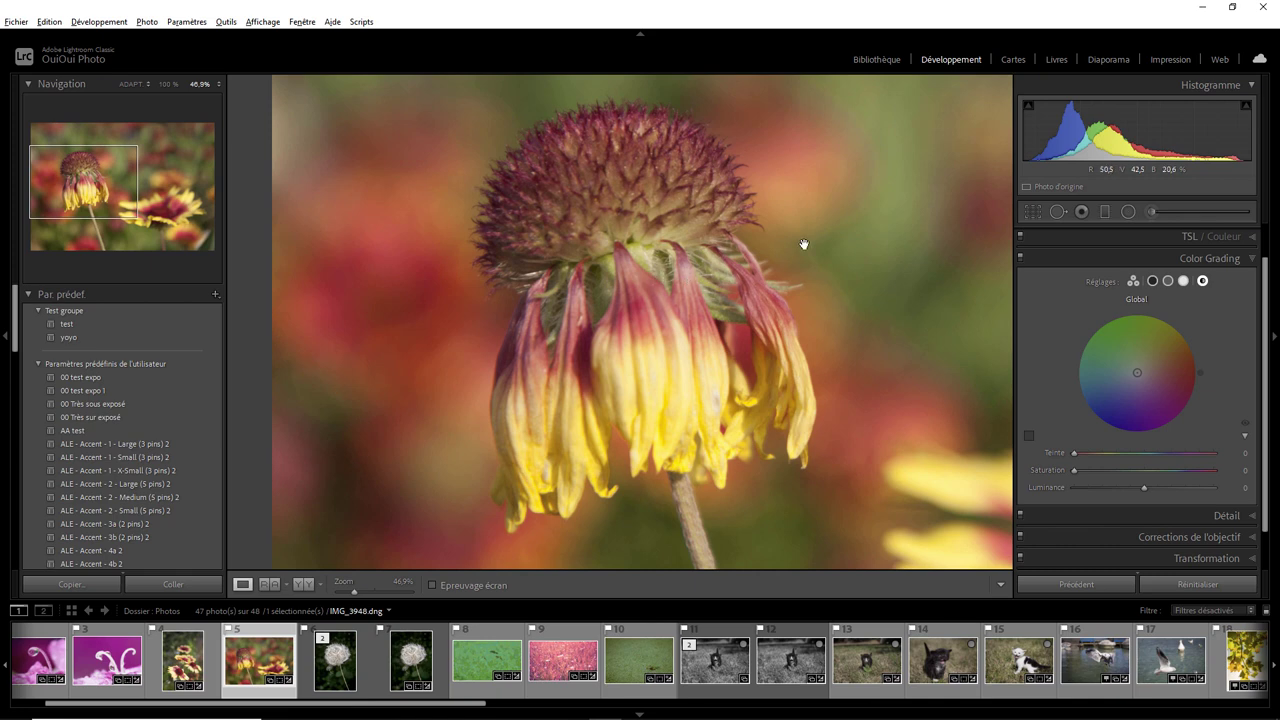
pyautogui.hotkey('ctrl', '=')
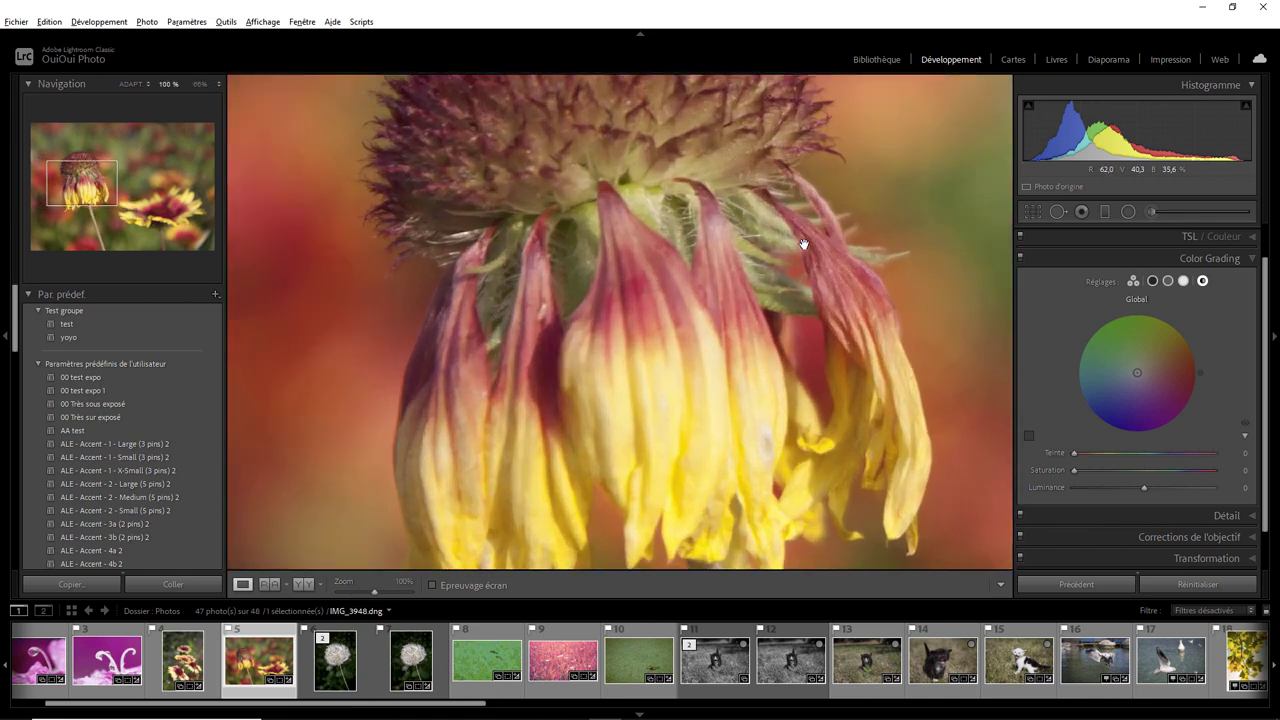
pyautogui.hotkey('ctrl', '-')
pyautogui.hotkey('ctrl', '-')
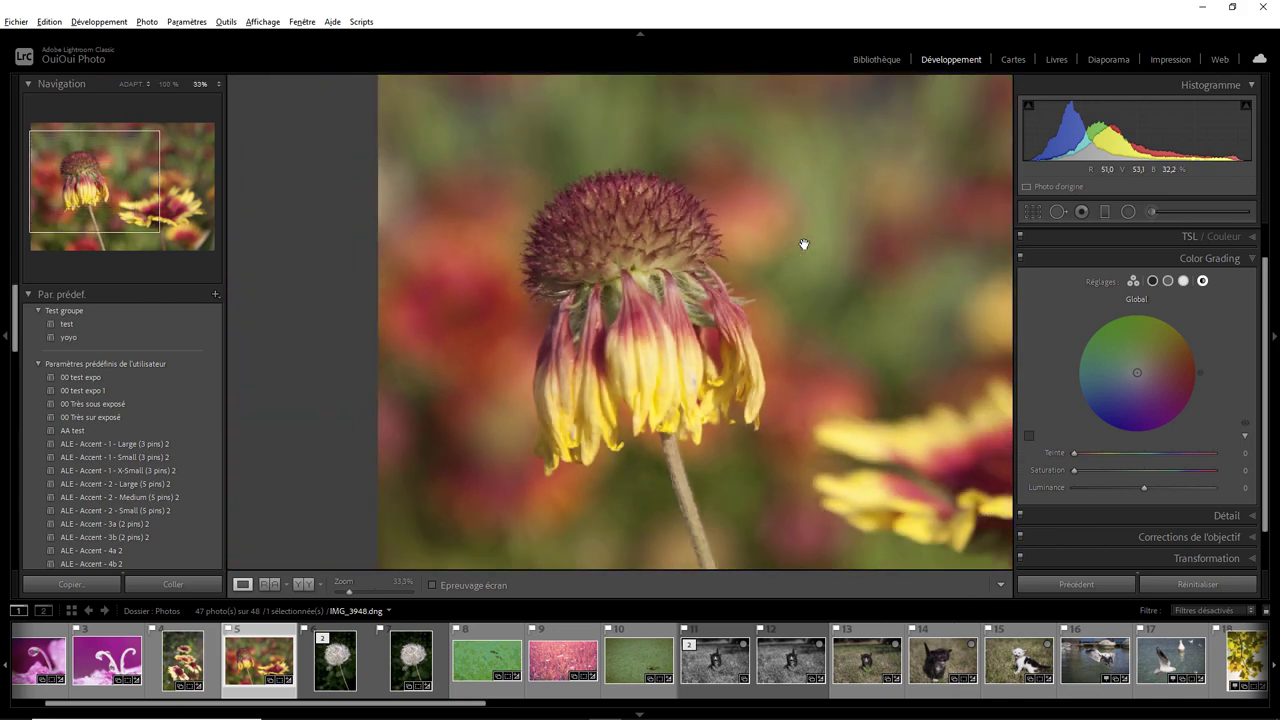
pyautogui.hotkey('ctrl', '-')
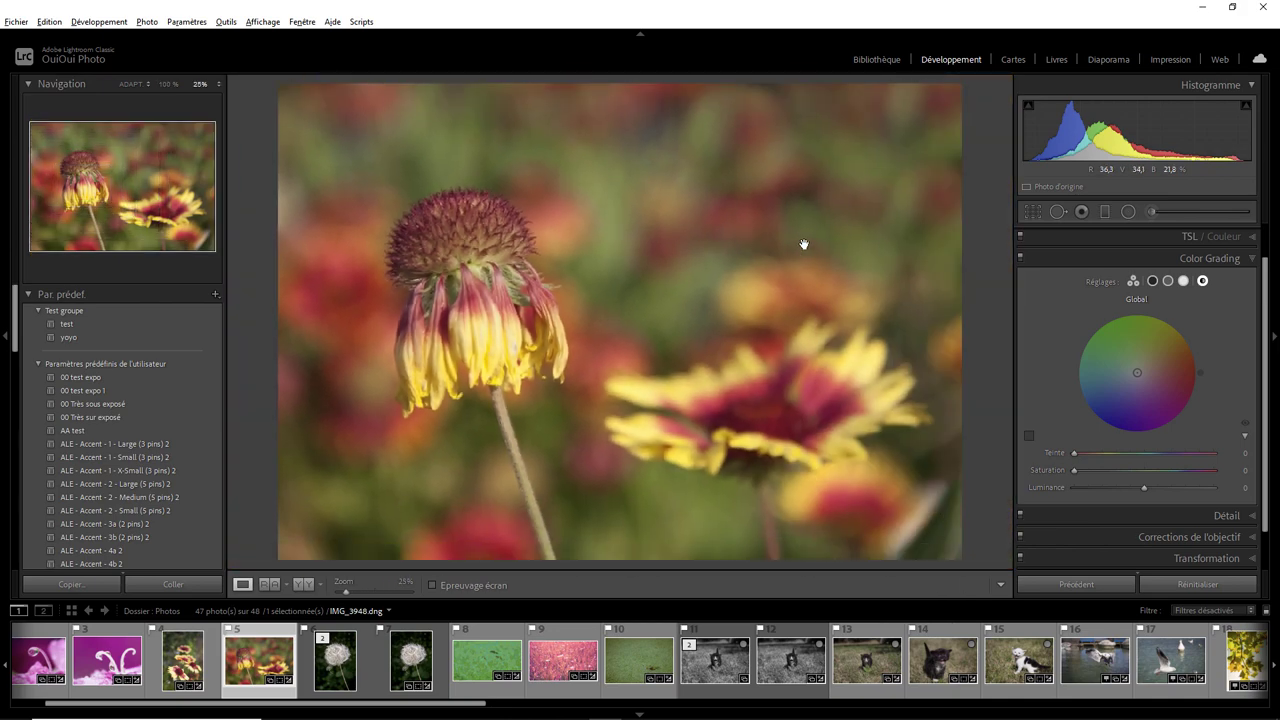
pyautogui.hotkey('ctrl', '=')
pyautogui.hotkey('ctrl', '=')
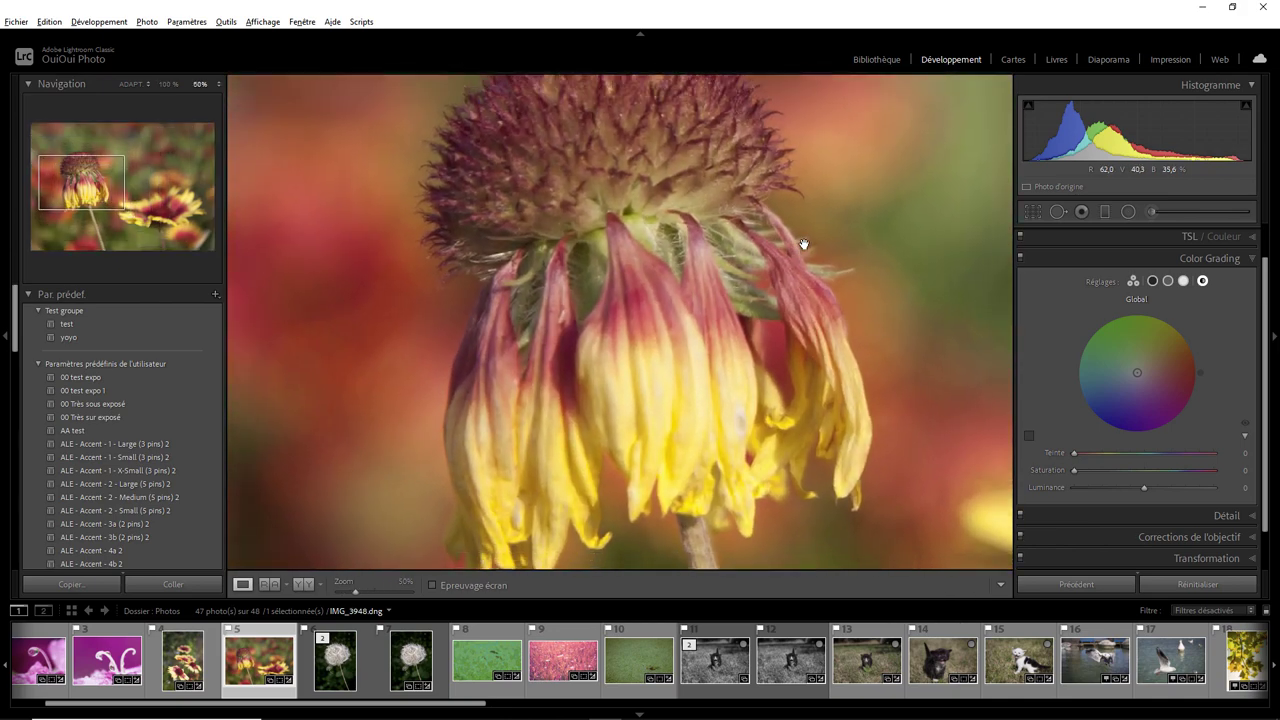
pyautogui.hotkey('ctrl', '-')
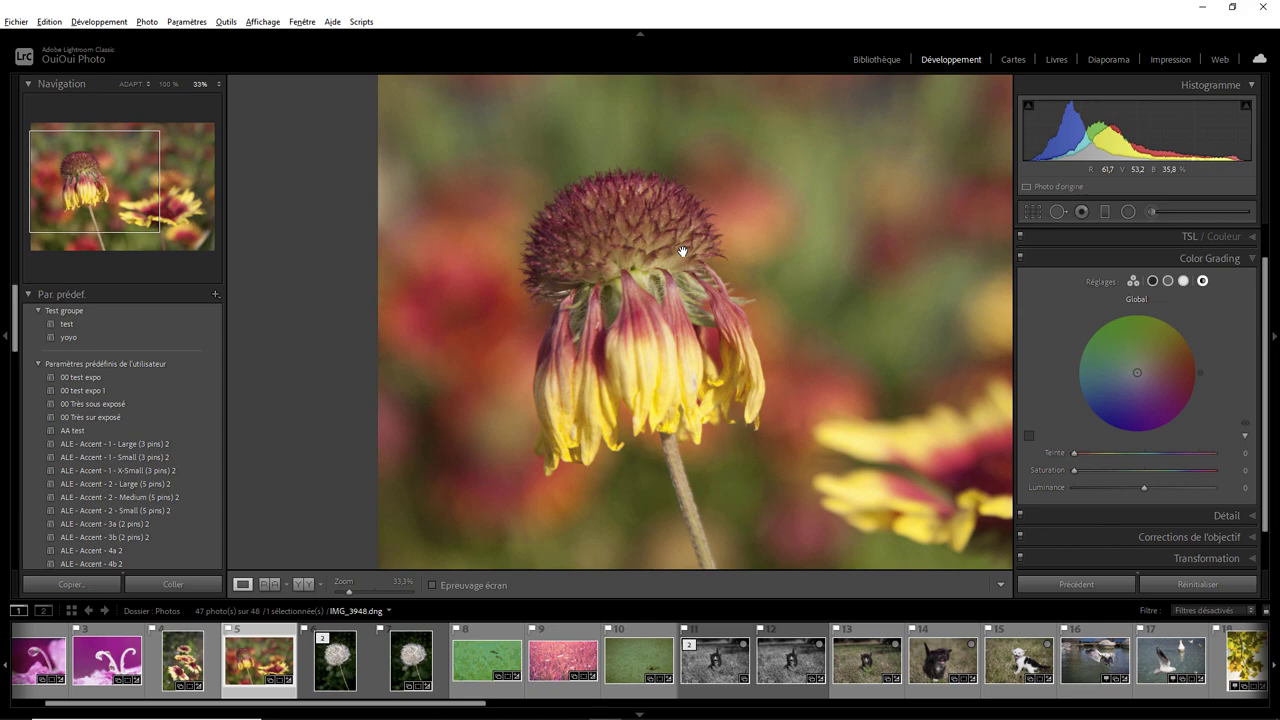
# Inspect the flower head with zoom marquees and close-up/fit toggles, then switch to the Library grid.
pyautogui.moveTo(684, 252)
pyautogui.mouseDown()
pyautogui.moveTo(846, 254)
pyautogui.moveTo(629, 249)
pyautogui.moveTo(600, 271)
pyautogui.moveTo(765, 299)
pyautogui.moveTo(806, 286)
pyautogui.moveTo(600, 294)
pyautogui.moveTo(606, 306)
pyautogui.moveTo(783, 316)
pyautogui.moveTo(589, 320)
pyautogui.moveTo(743, 329)
pyautogui.moveTo(663, 323)
pyautogui.moveTo(651, 334)
pyautogui.moveTo(791, 323)
pyautogui.moveTo(630, 327)
pyautogui.moveTo(734, 331)
pyautogui.moveTo(640, 343)
pyautogui.mouseUp()
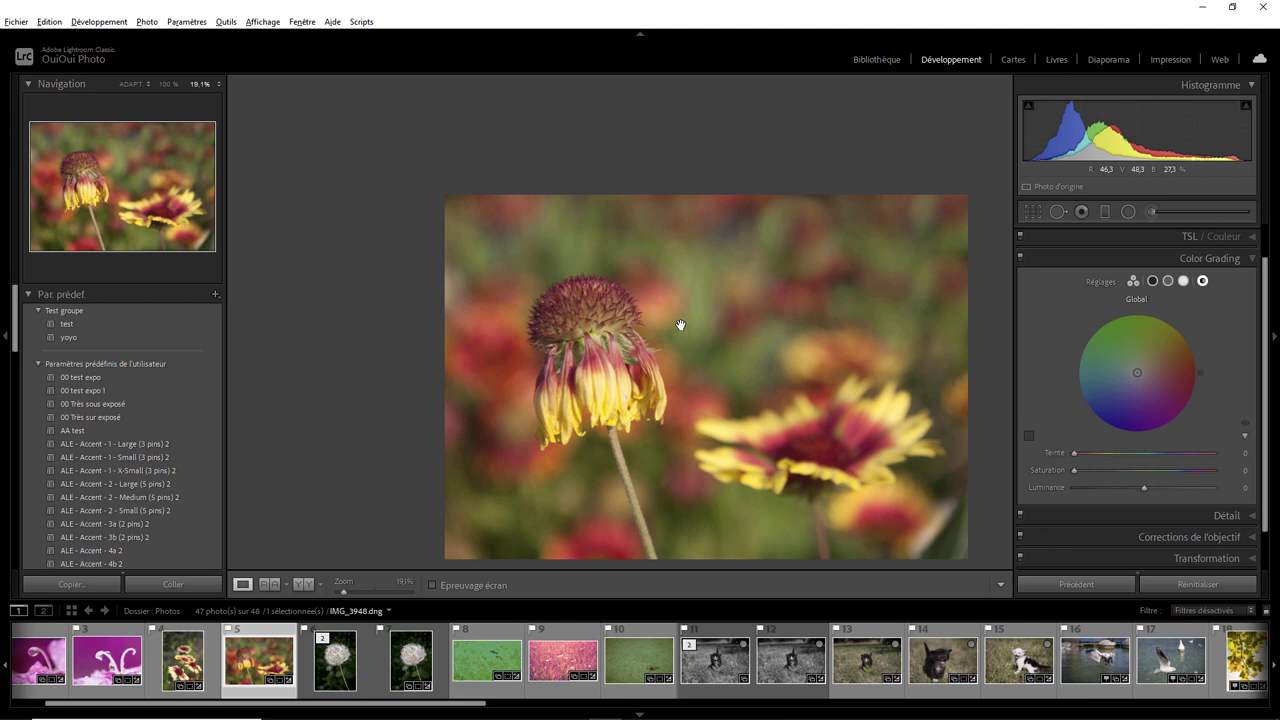
pyautogui.moveTo(516, 262); pyautogui.dragTo(700, 457)
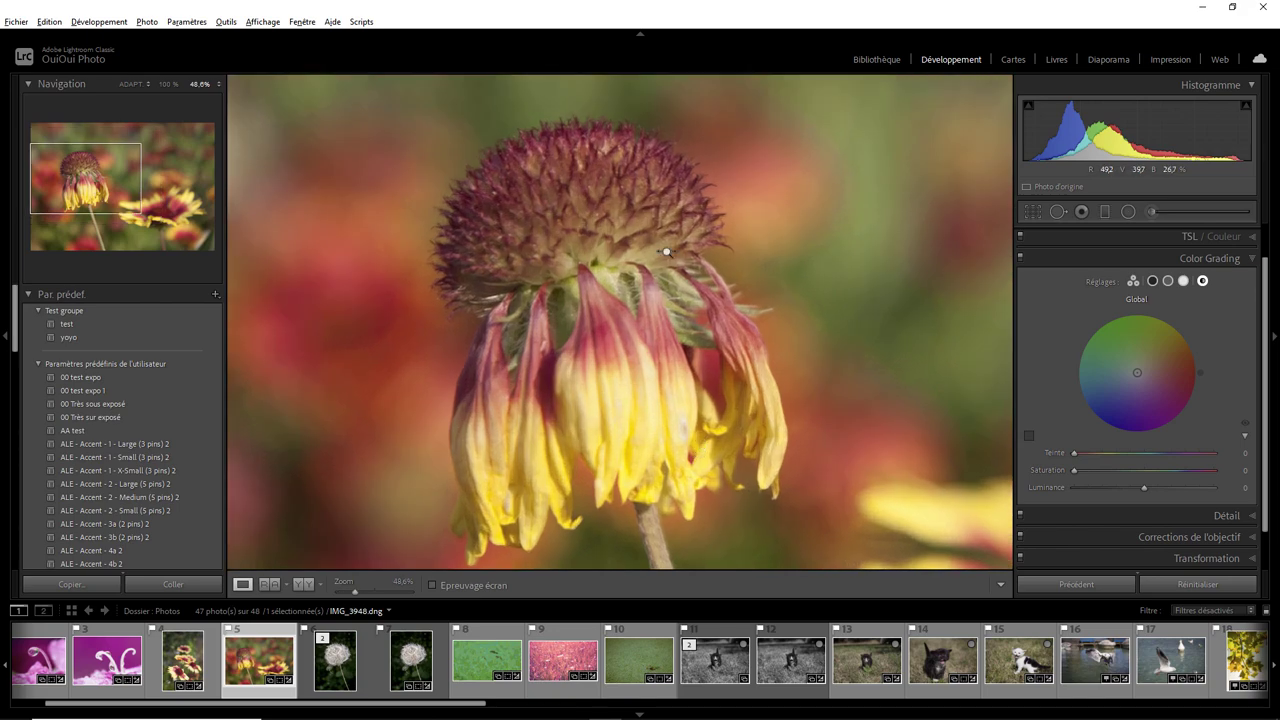
pyautogui.click(664, 252)
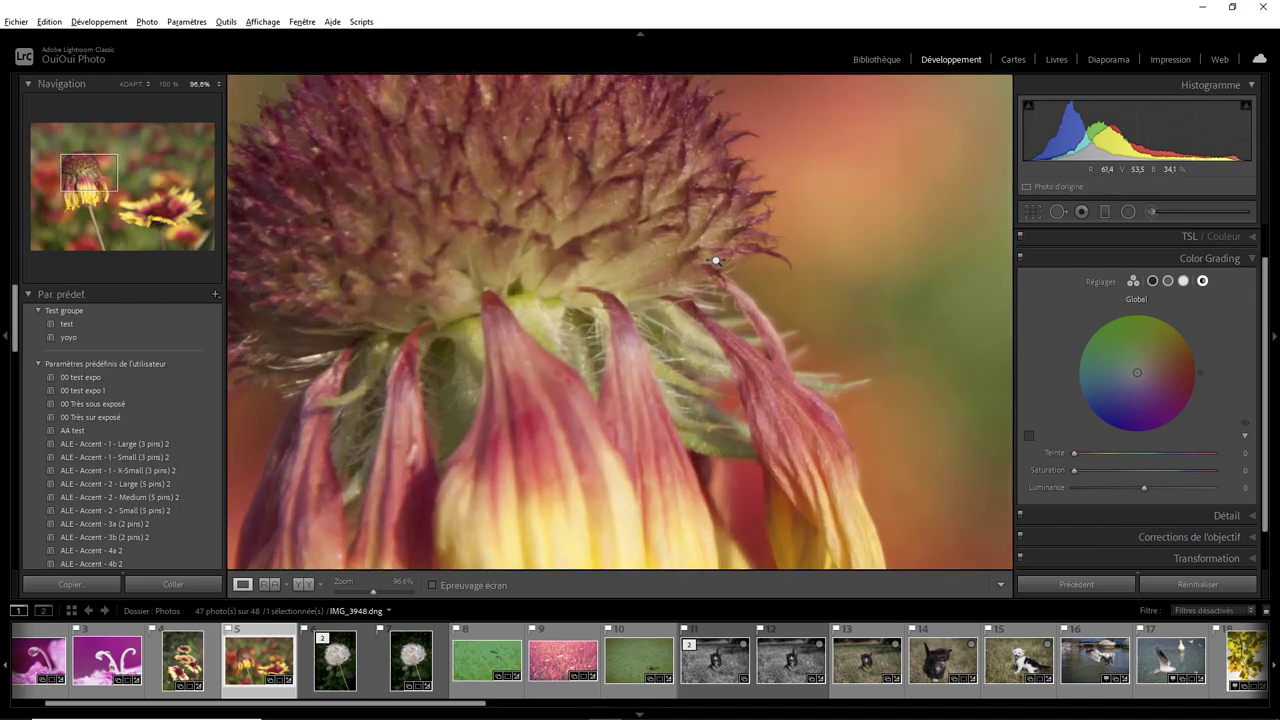
pyautogui.click(714, 258)
pyautogui.click(590, 272)
pyautogui.click(594, 277)
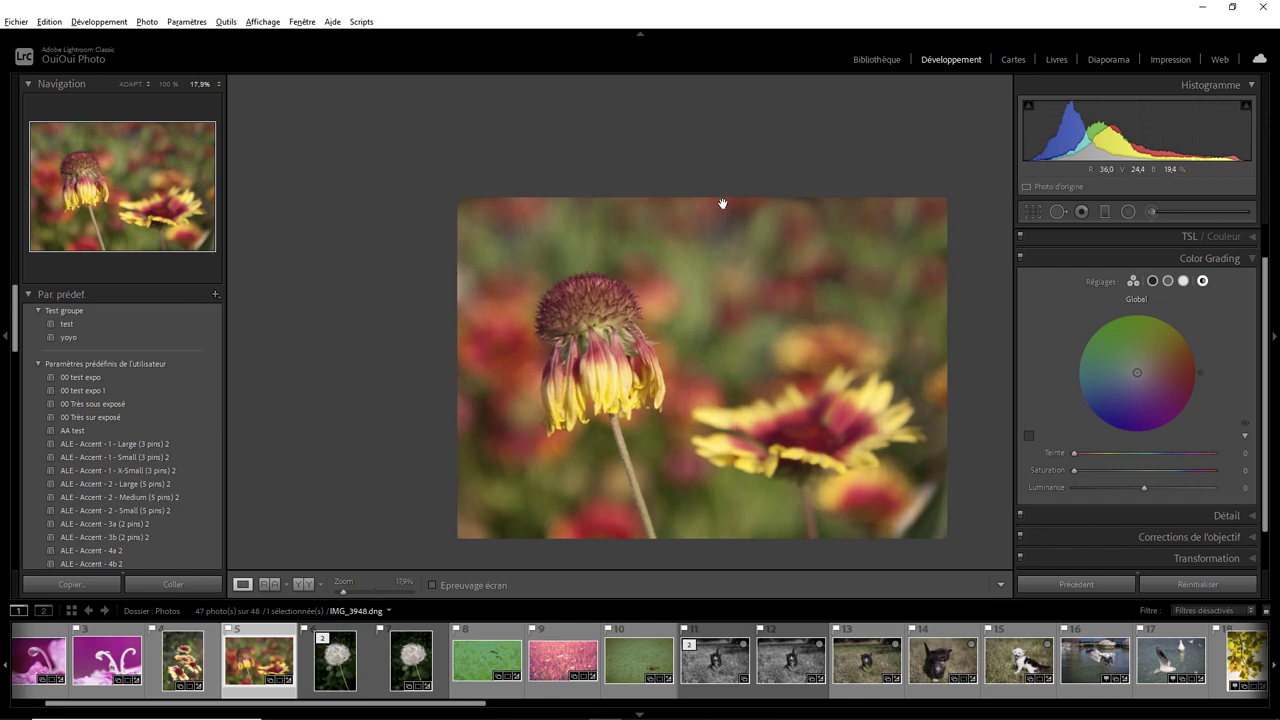
pyautogui.click(877, 60)
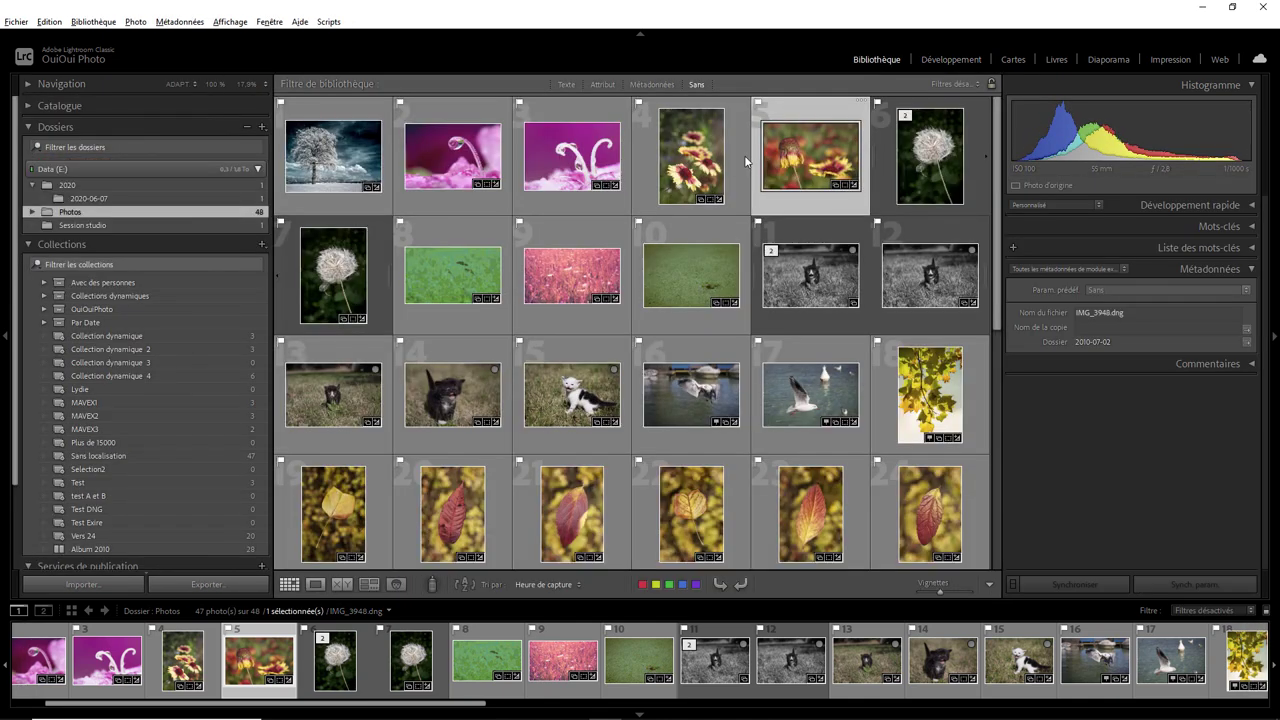
# Open the flower photo in Loupe and toggle repeatedly between 100% zoom and the thumbnail grid.
pyautogui.doubleClick(820, 152)
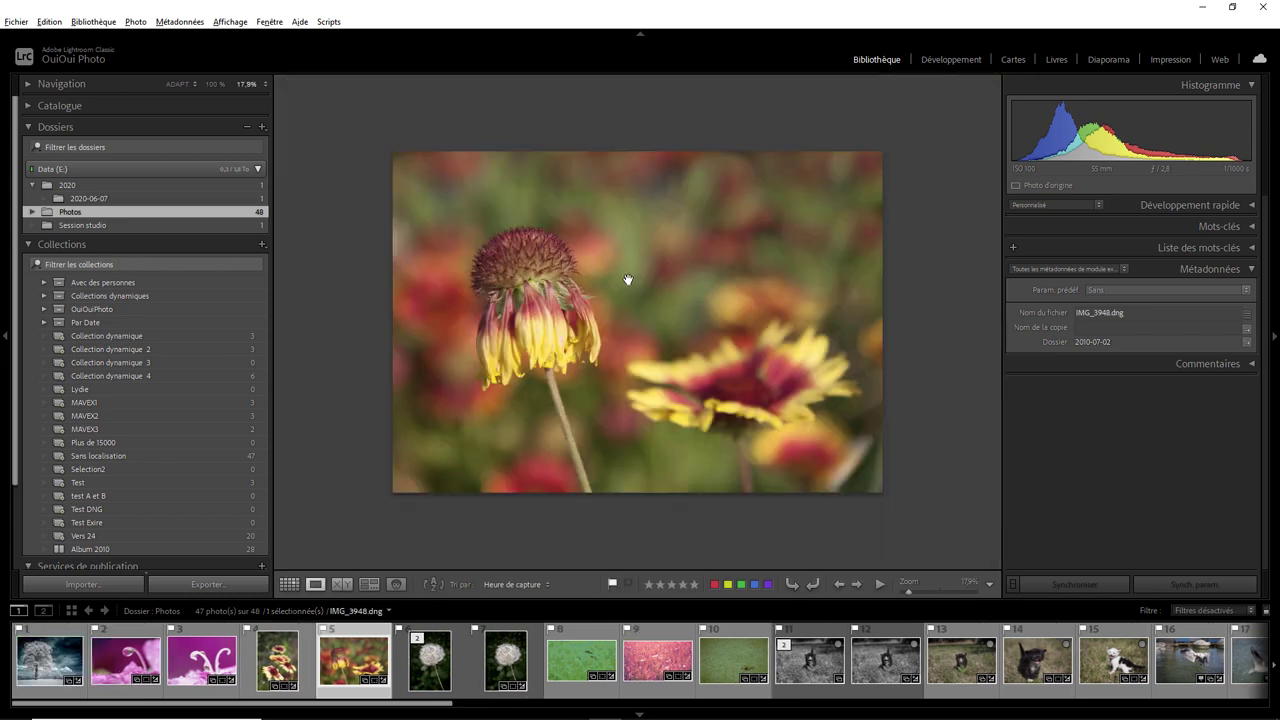
pyautogui.click(211, 89)
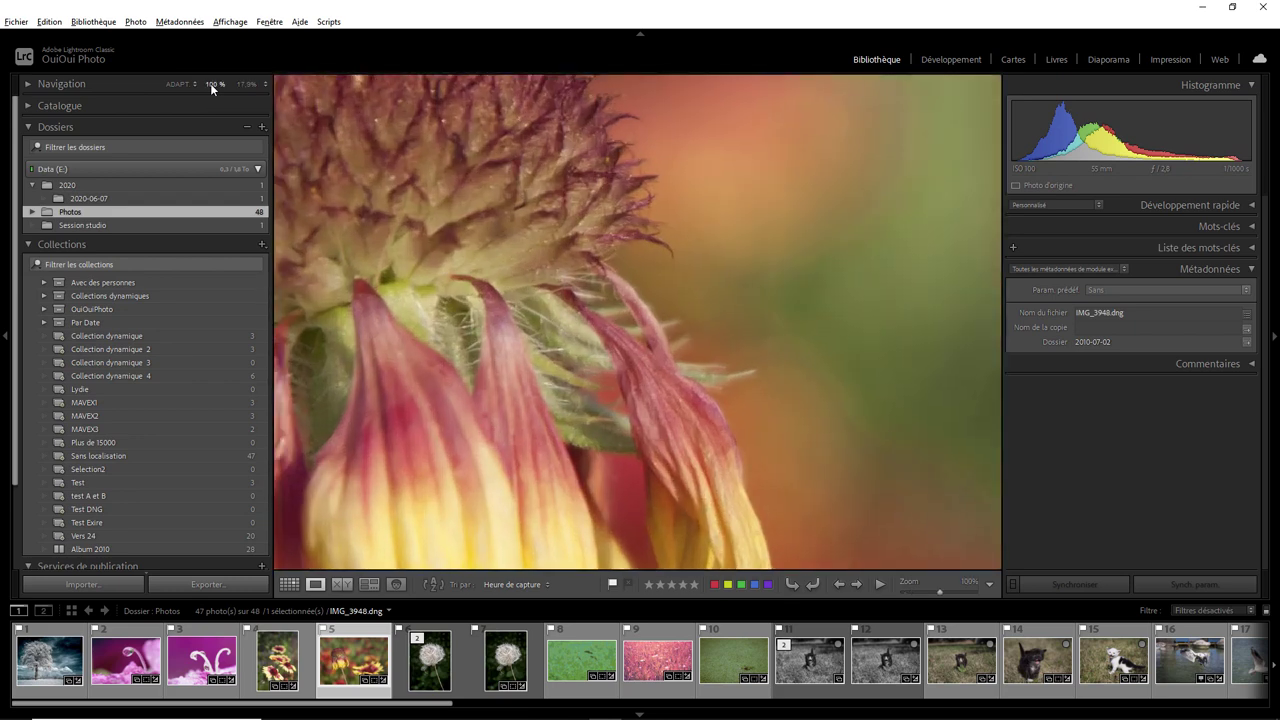
pyautogui.press('g')
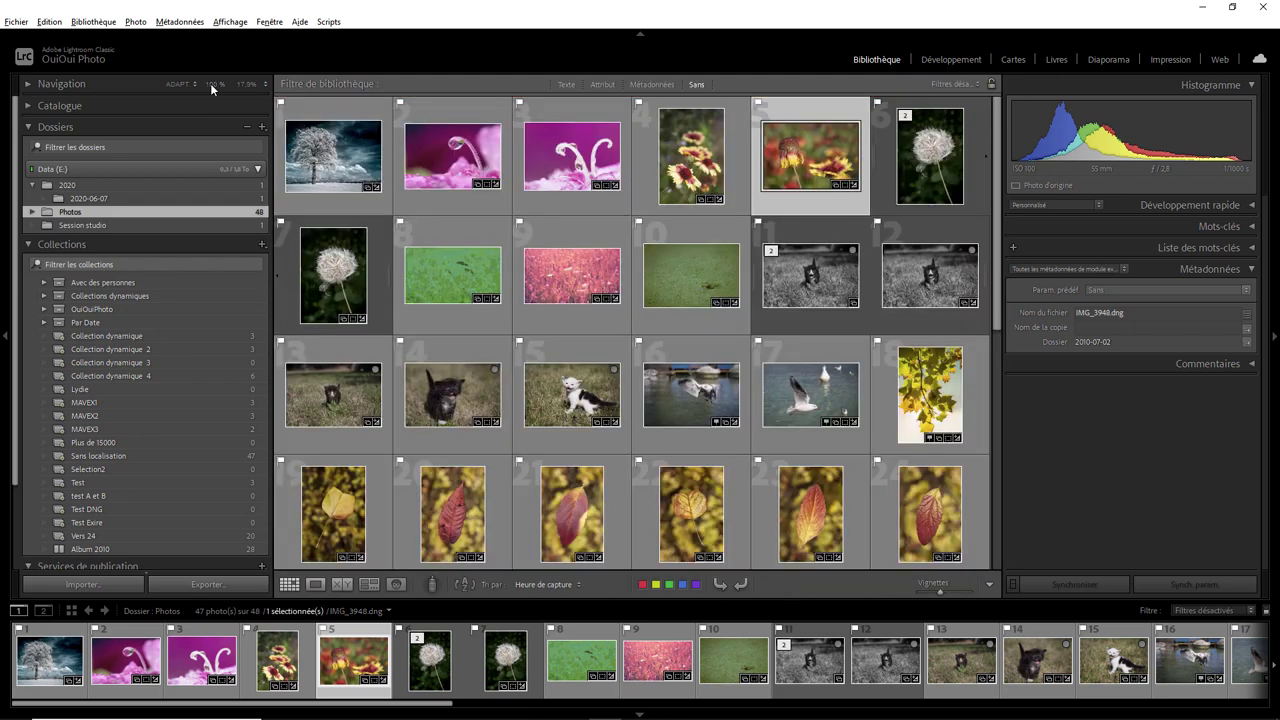
pyautogui.click(211, 89)
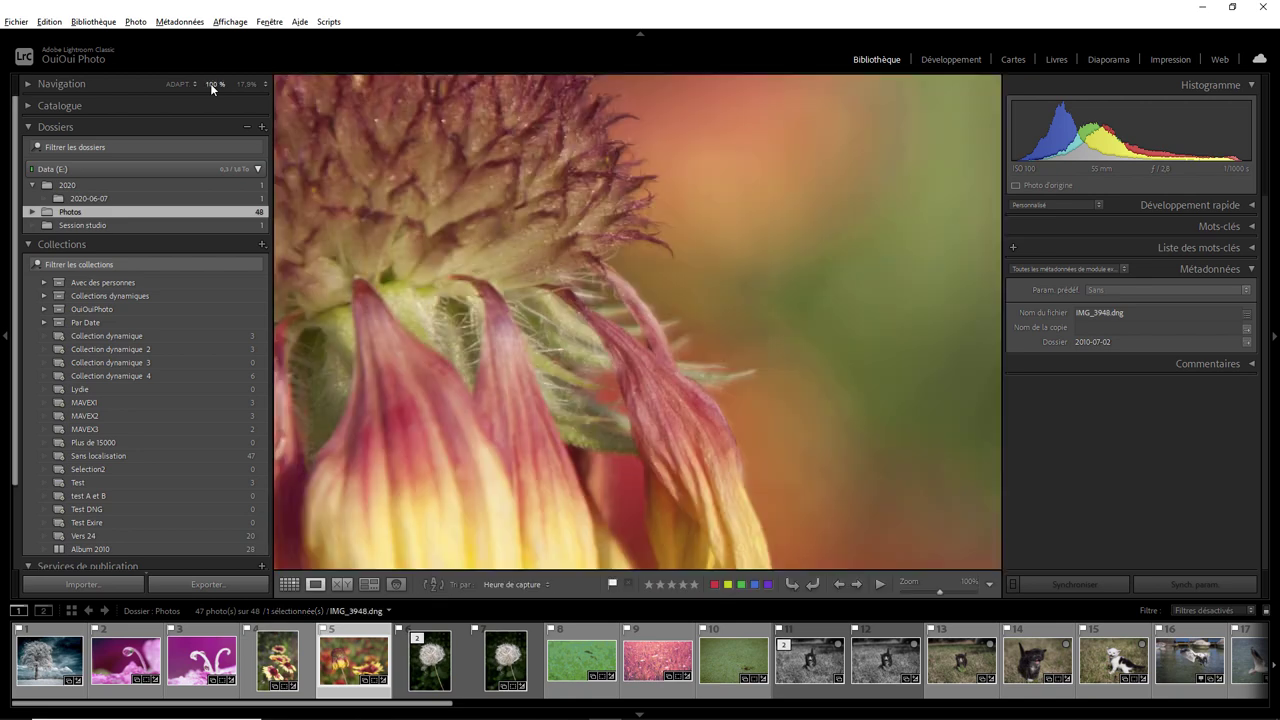
pyautogui.press('g')
pyautogui.click(211, 89)
pyautogui.press('g')
pyautogui.click(211, 89)
pyautogui.press('g')
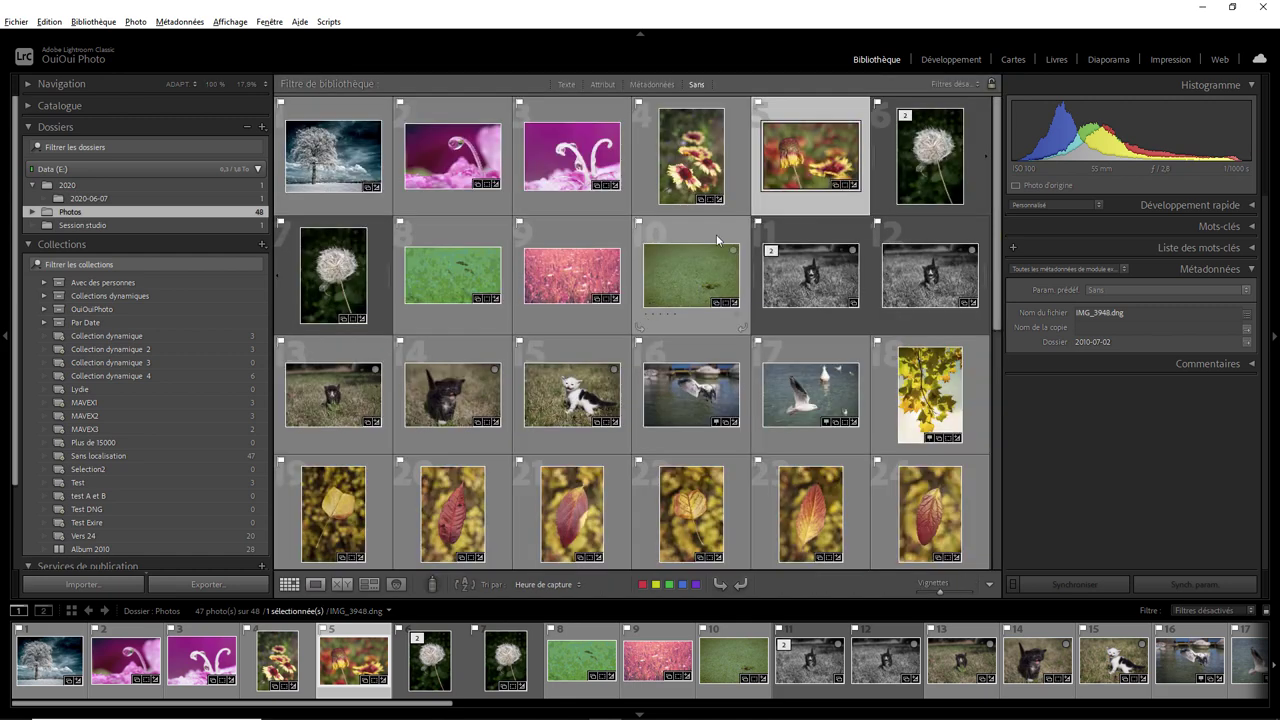
# Reopen the flower photo with E and fit the whole frame in view.
pyautogui.doubleClick(803, 163)
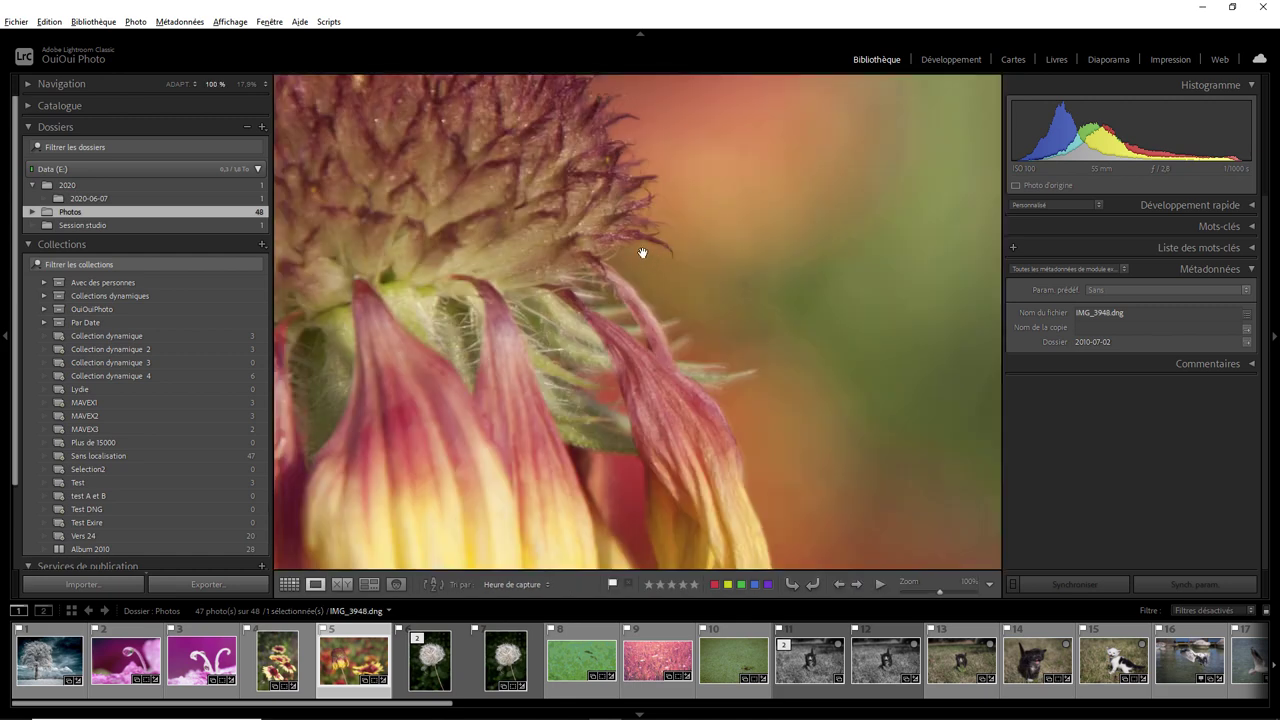
pyautogui.press('g')
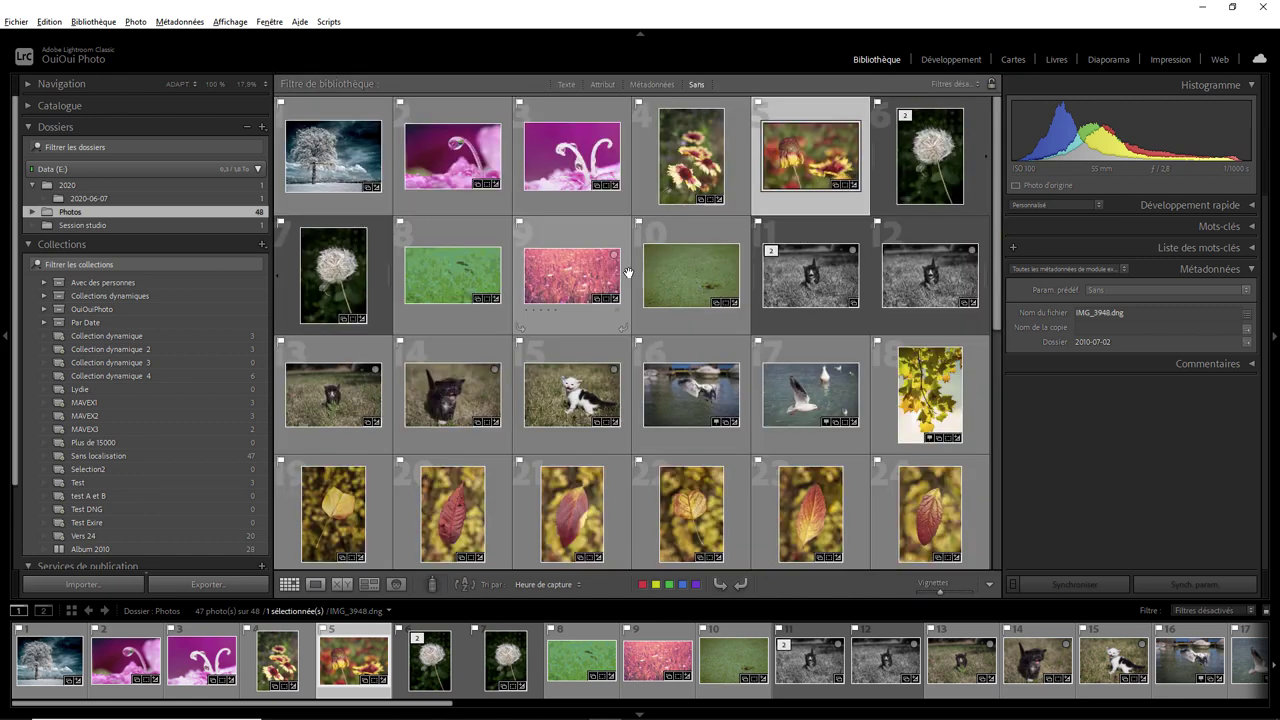
pyautogui.press('e')
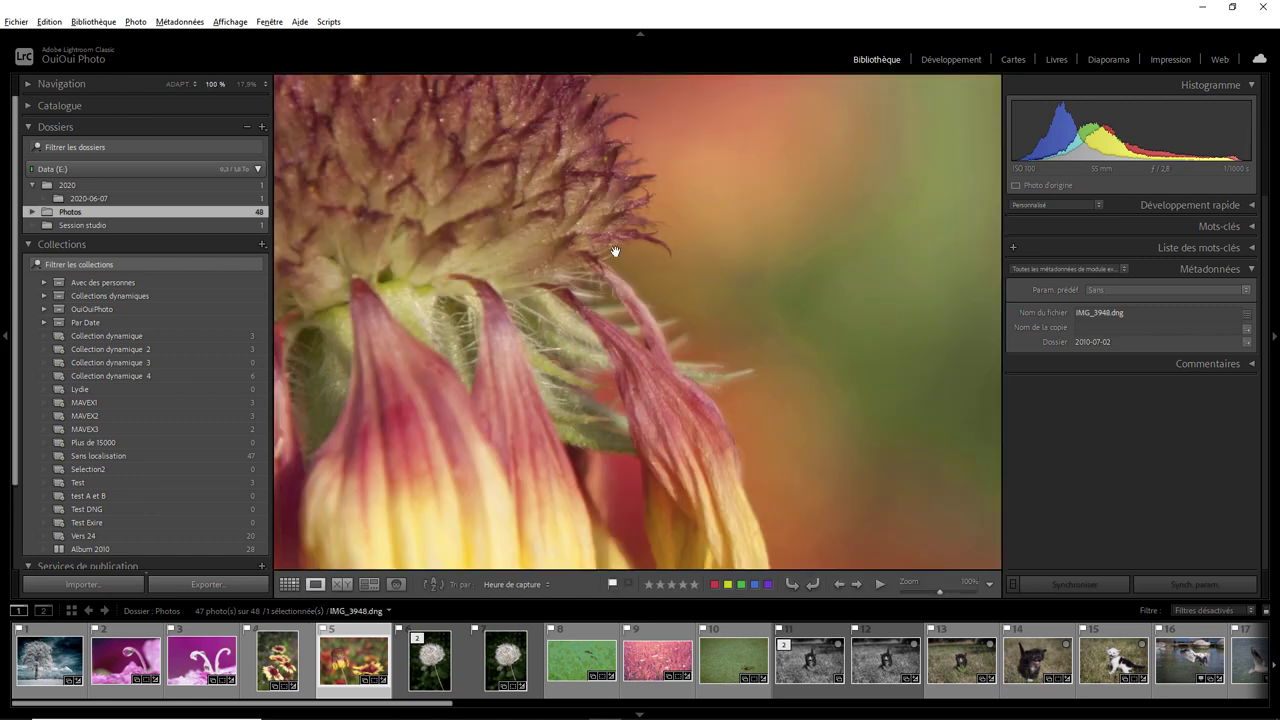
pyautogui.click(178, 84)
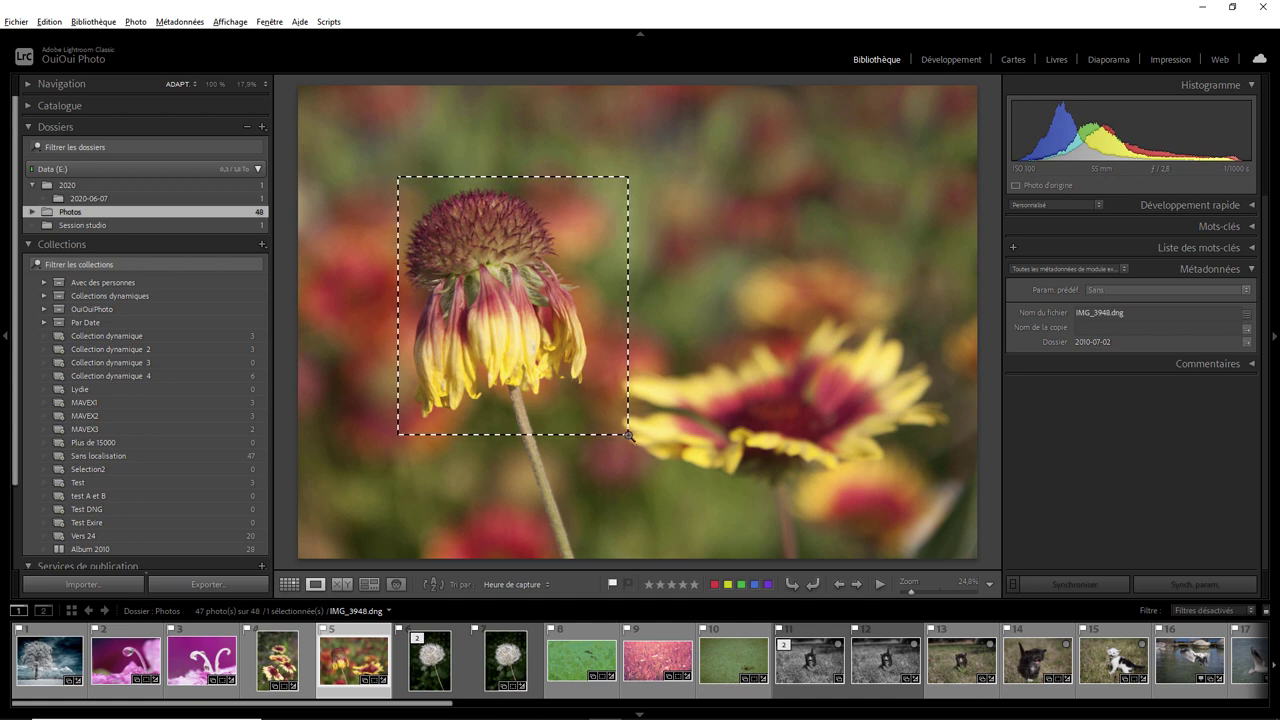
# Drag a zoom marquee around the drooping left flower in the Loupe view.
pyautogui.moveTo(401, 179); pyautogui.dragTo(626, 434)
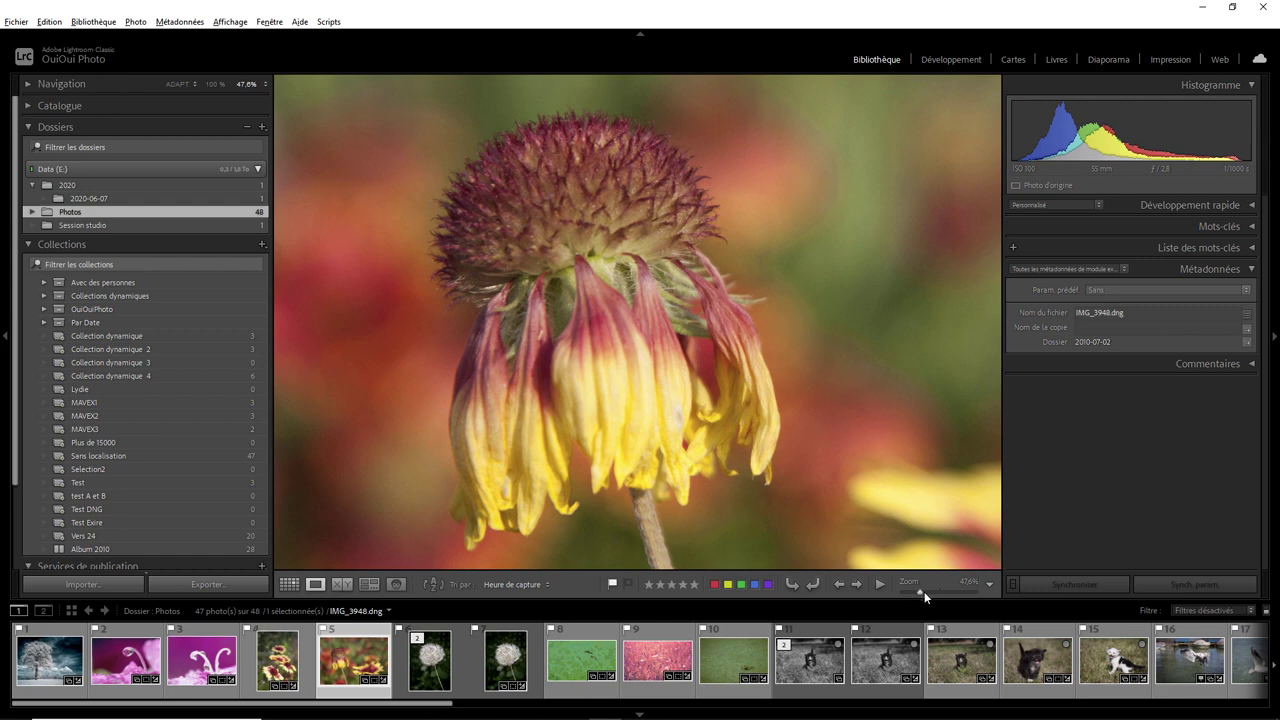
# Open the toolbar's viewing options menu and set the Zoom slider to about 77%.
pyautogui.click(989, 584)
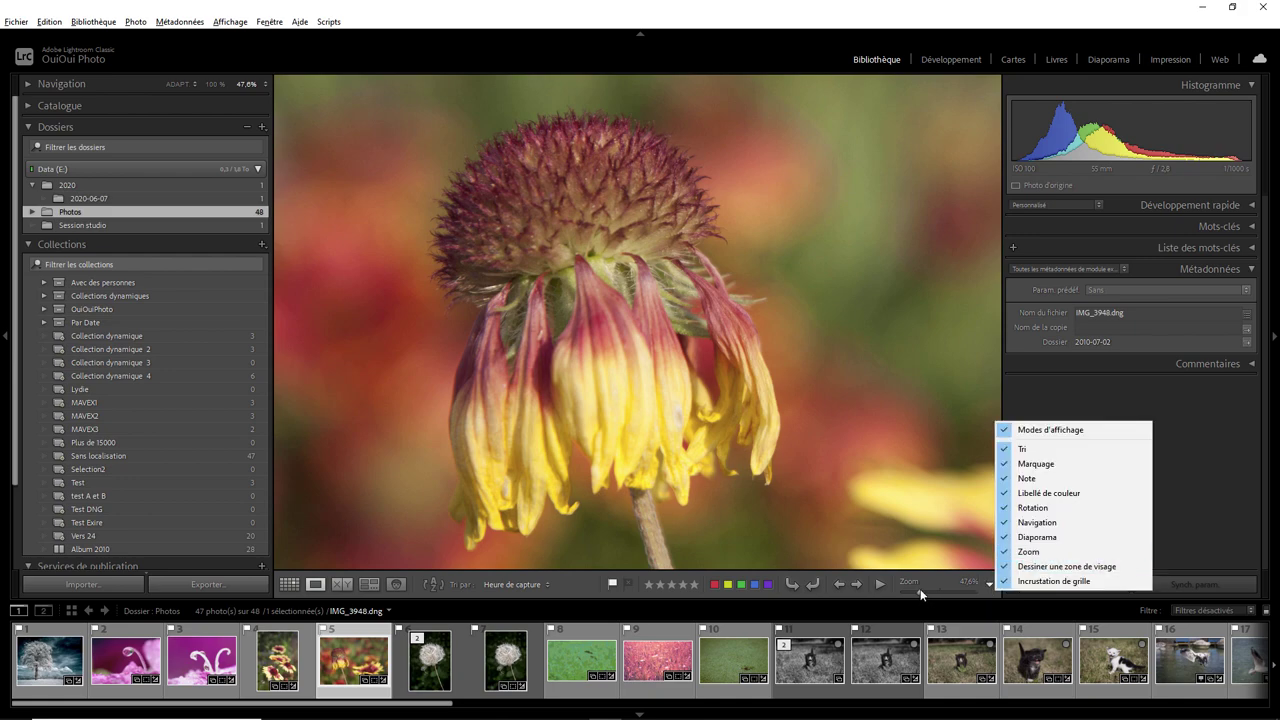
pyautogui.moveTo(928, 592)
pyautogui.mouseDown()
pyautogui.moveTo(913, 597)
pyautogui.moveTo(927, 592)
pyautogui.mouseUp()
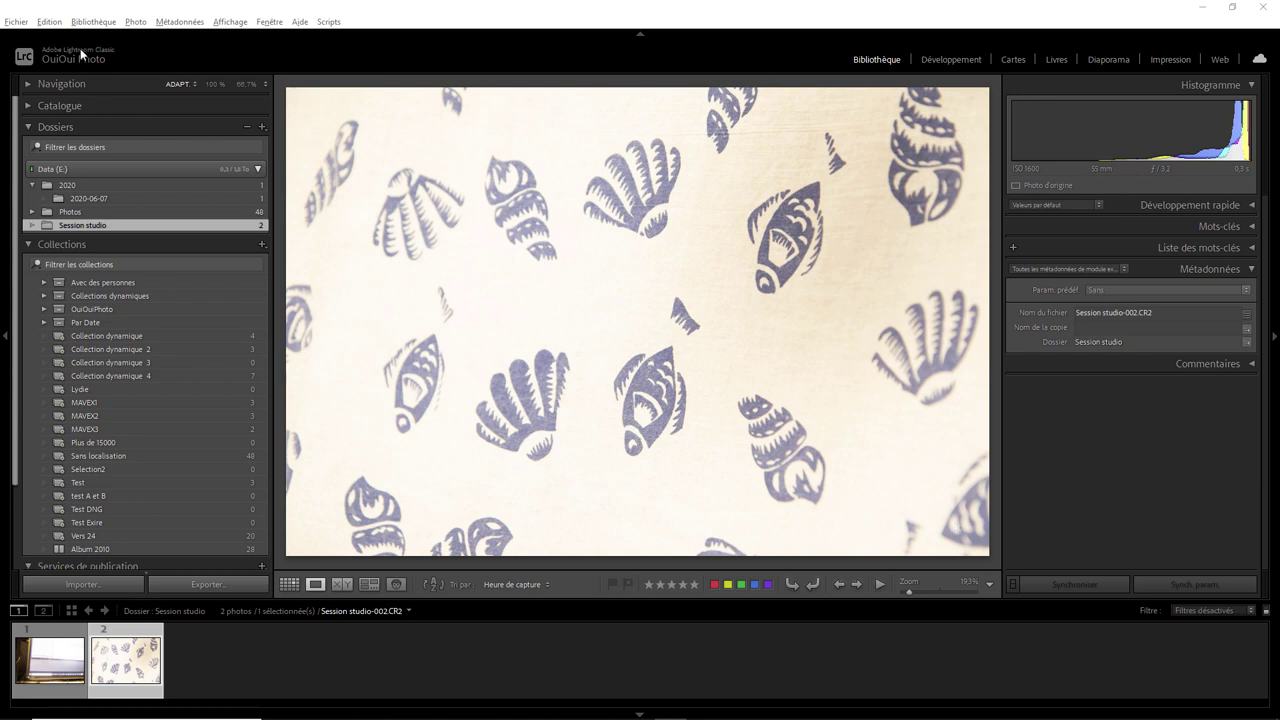
# Start tethered capture from Fichier > Capture en mode connecté and accept the Session studio settings.
pyautogui.click(17, 22)
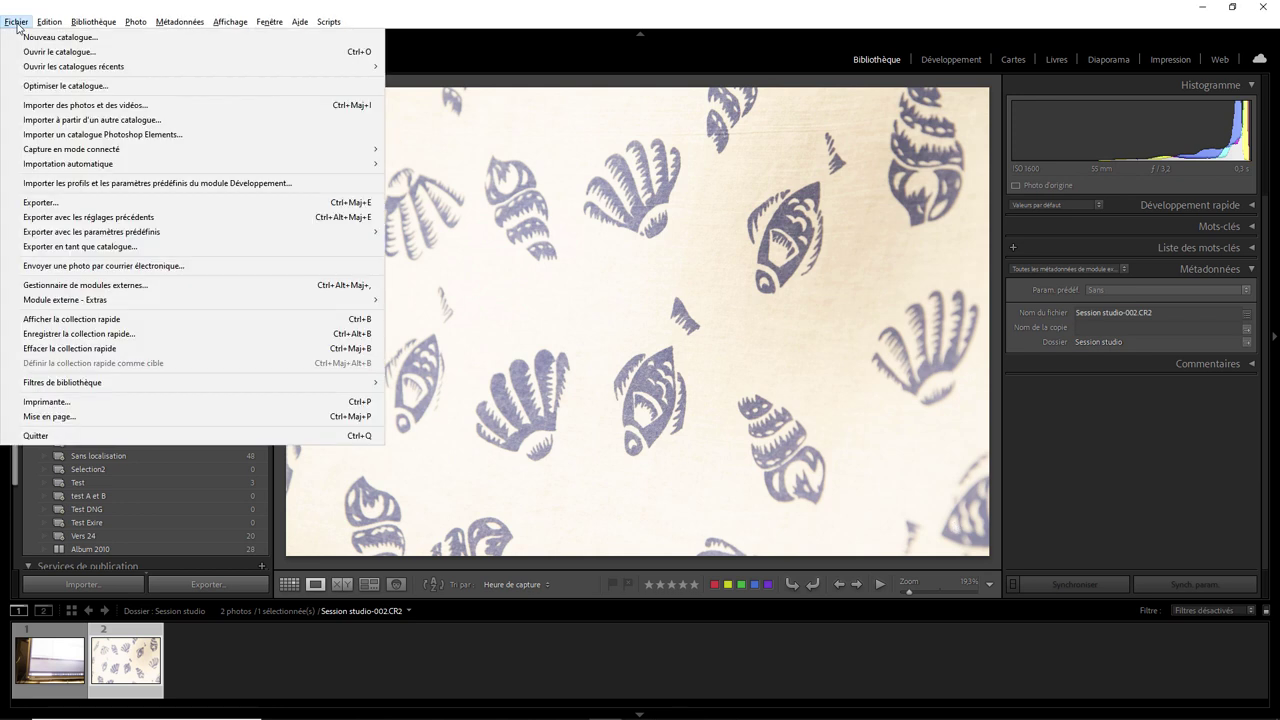
pyautogui.moveTo(72, 149)
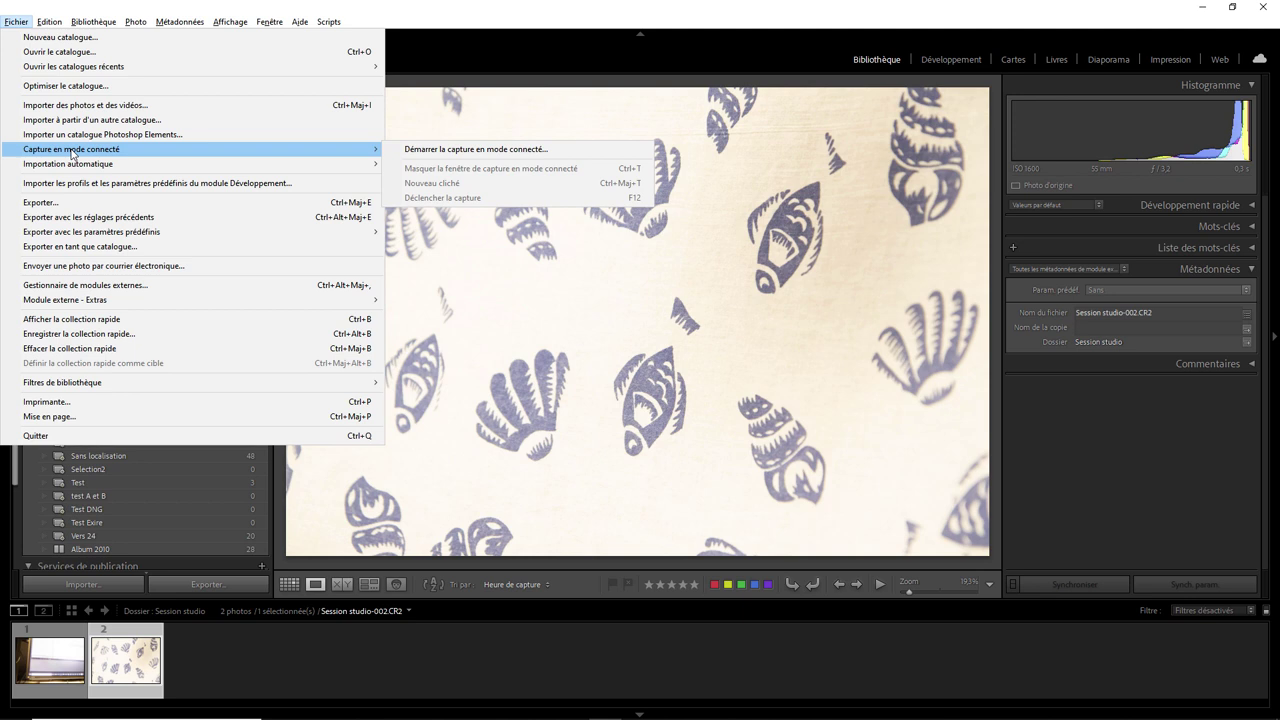
pyautogui.click(438, 152)
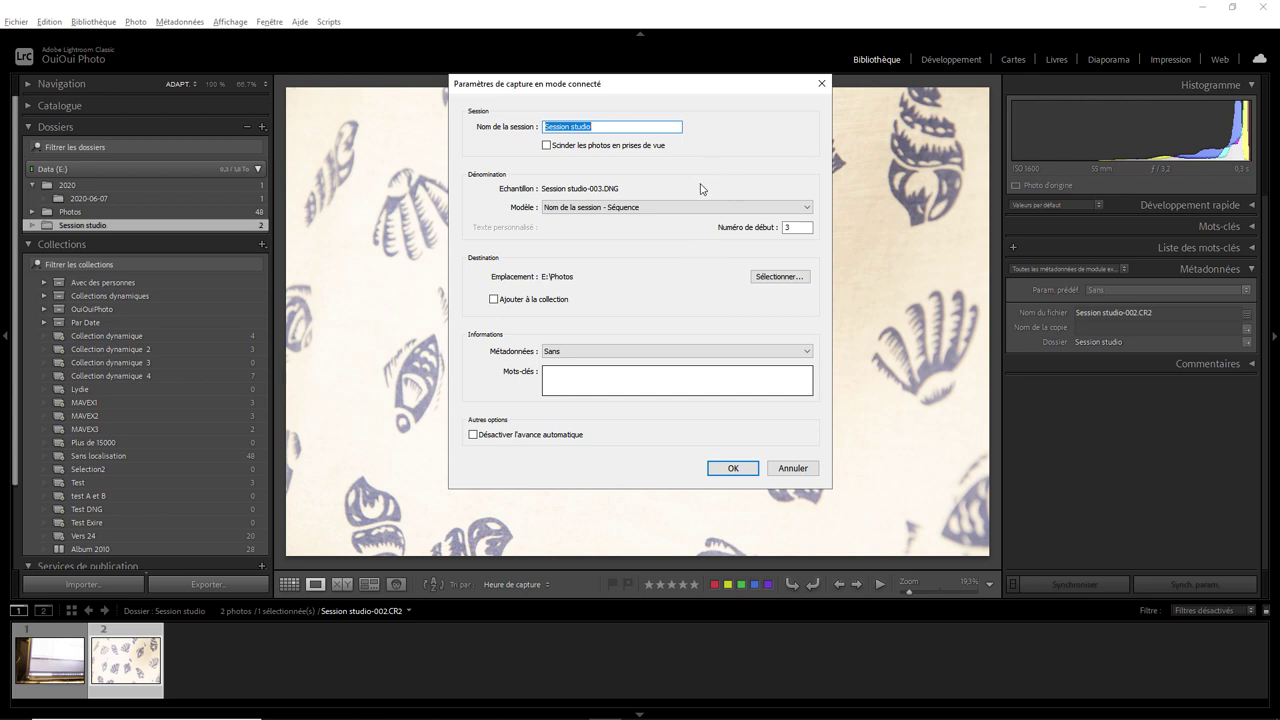
pyautogui.click(738, 467)
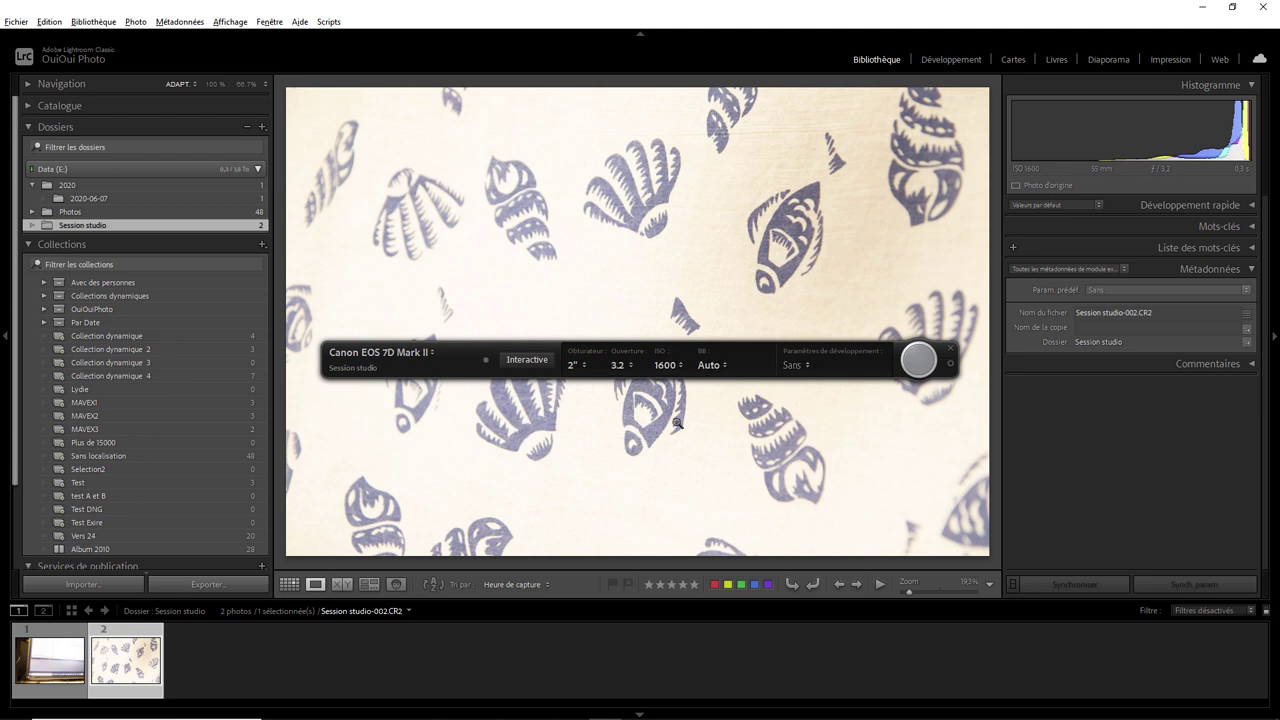
# Open the Live View window via Interactive on the tethered capture bar.
pyautogui.click(519, 362)
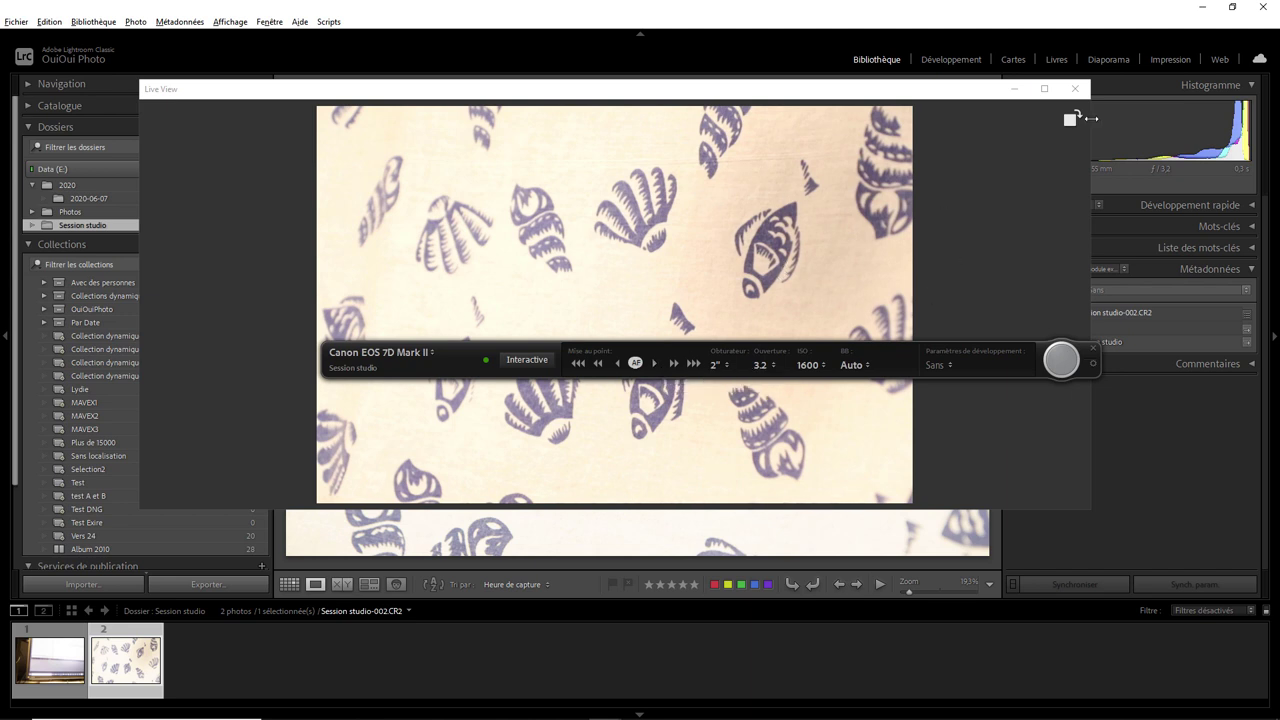
pyautogui.click(1071, 119)
pyautogui.click(1071, 119)
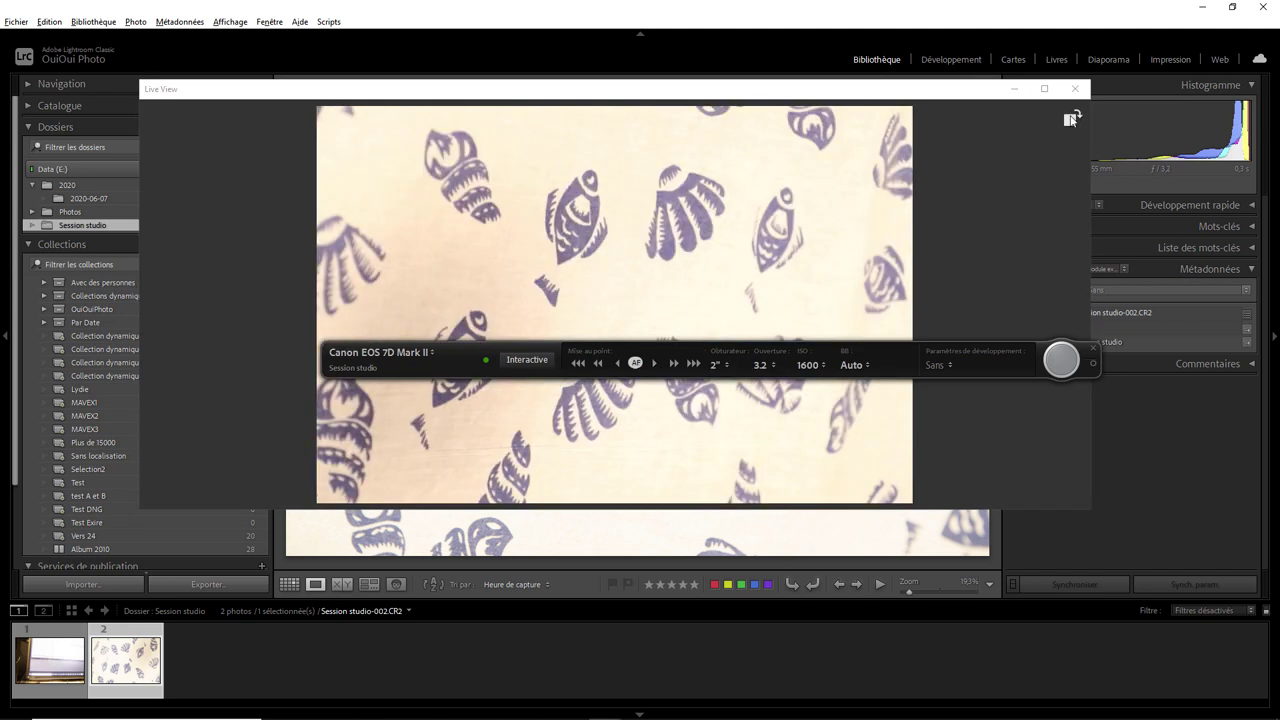
pyautogui.click(1071, 119)
pyautogui.click(1071, 119)
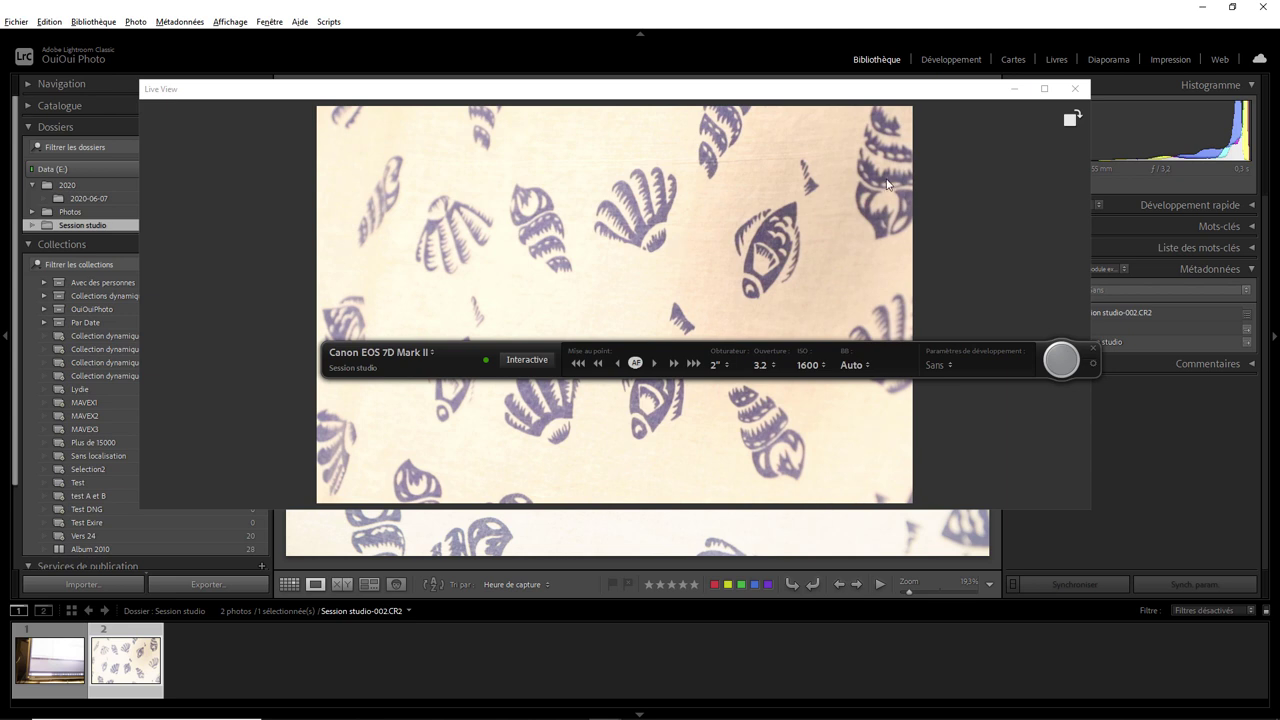
pyautogui.click(1043, 90)
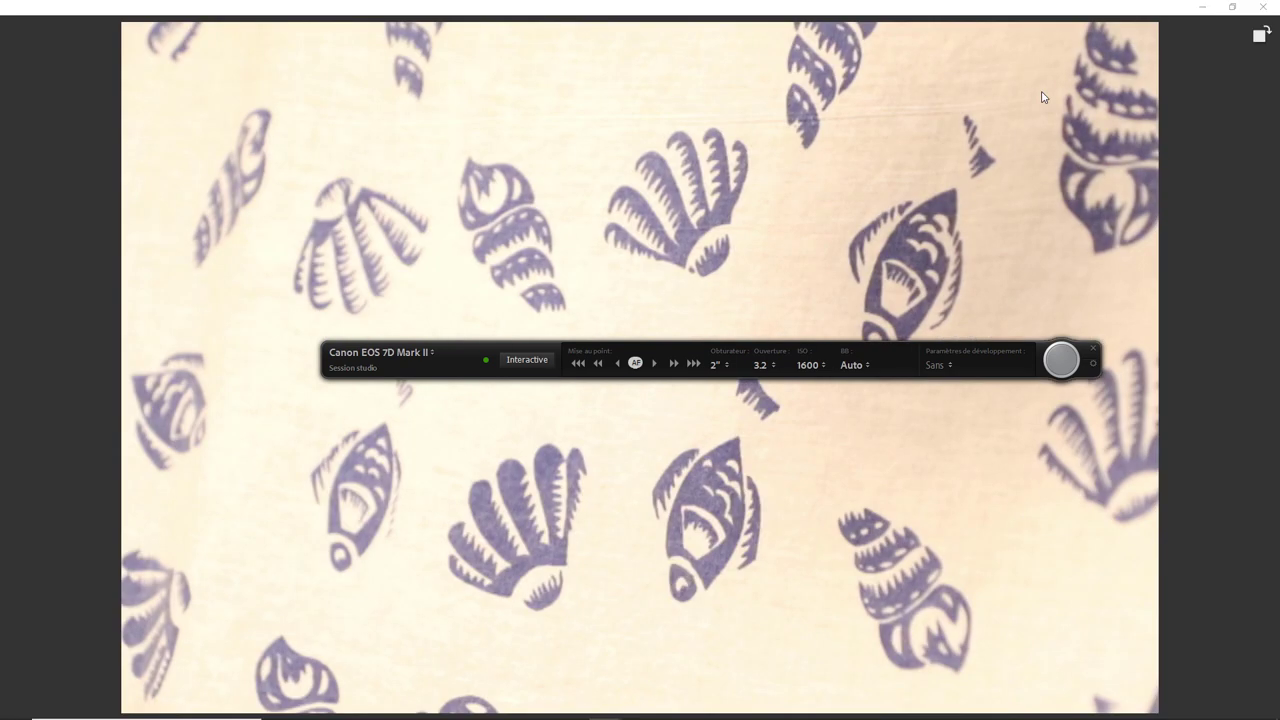
pyautogui.click(1232, 7)
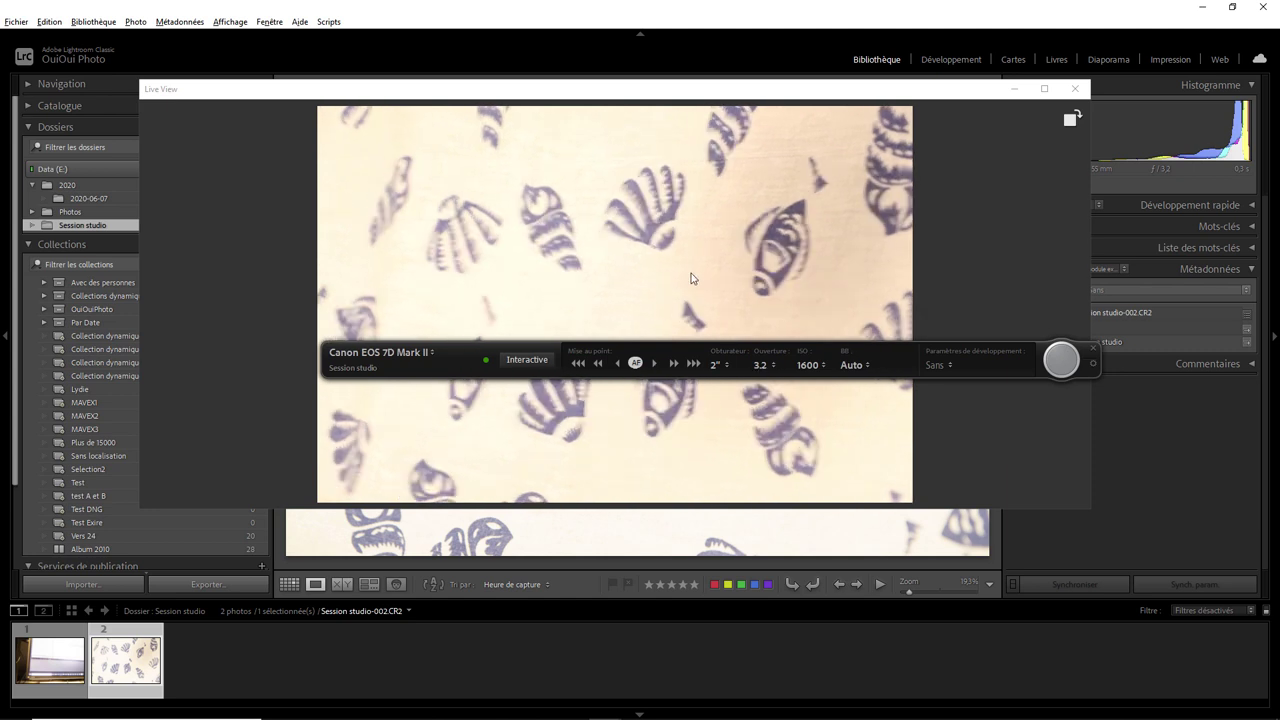
# Capture a third seashell fabric shot, Session studio-003.CR2, at 2 s, f/3.2, ISO 1600.
pyautogui.click(1063, 362)
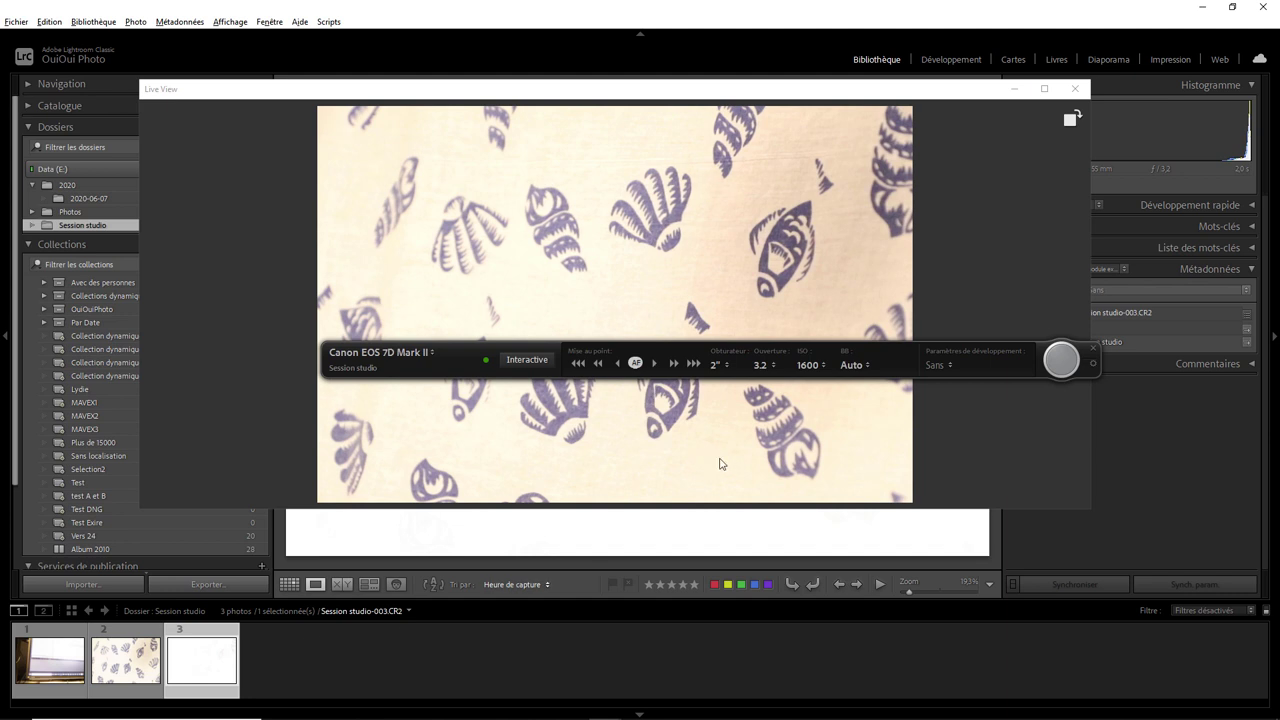
pyautogui.click(719, 370)
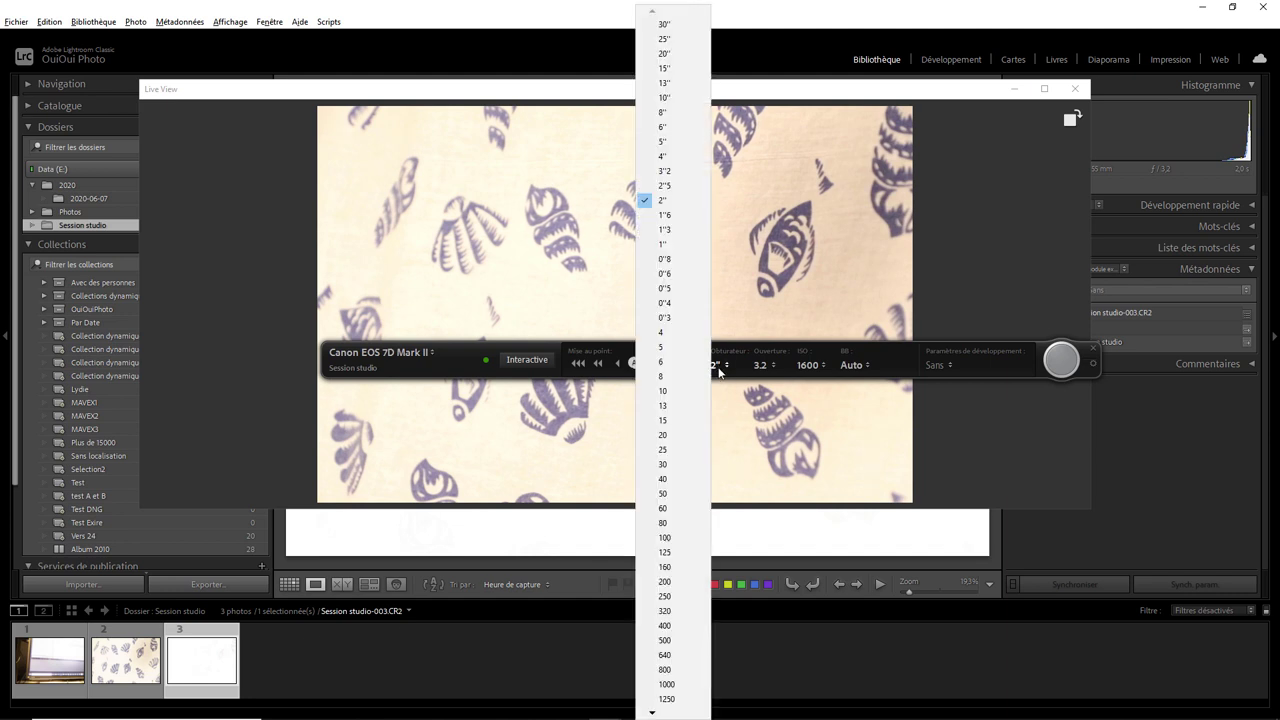
# Choose 0"3 as the shutter speed in the tether bar's Obturateur list.
pyautogui.click(665, 318)
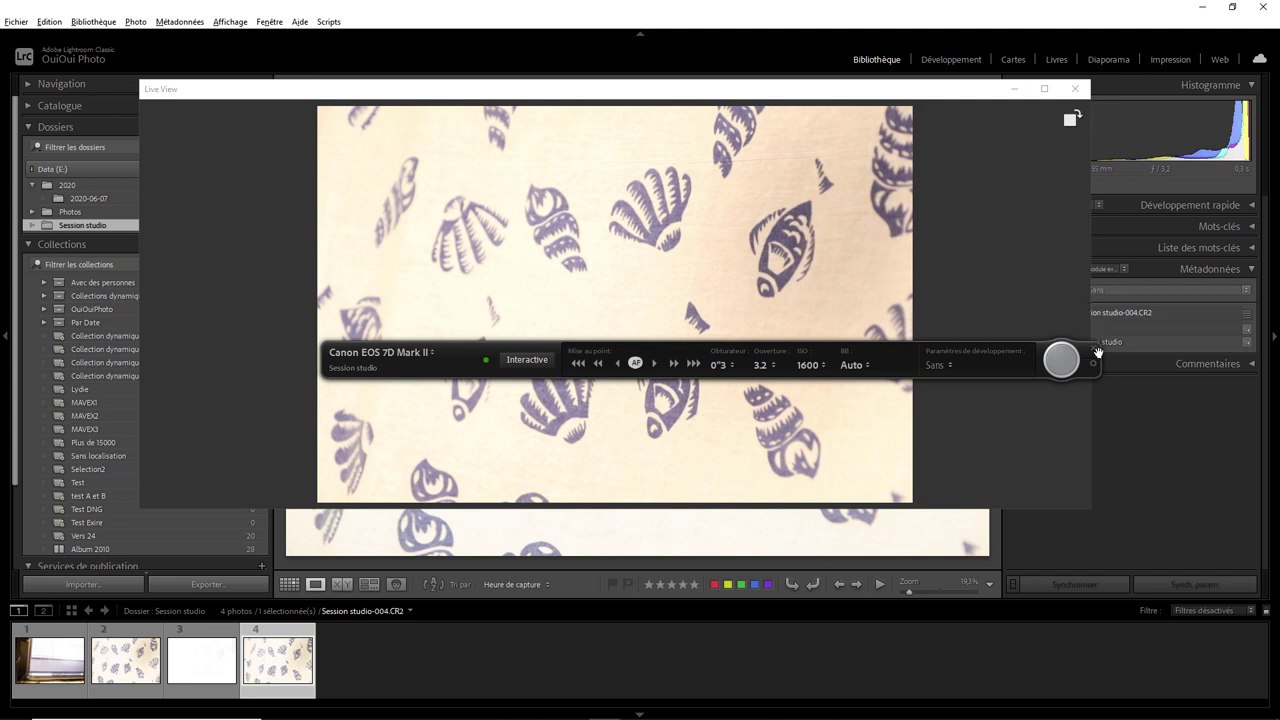
# Close the tethered capture bar and its Live View window.
pyautogui.click(1094, 349)
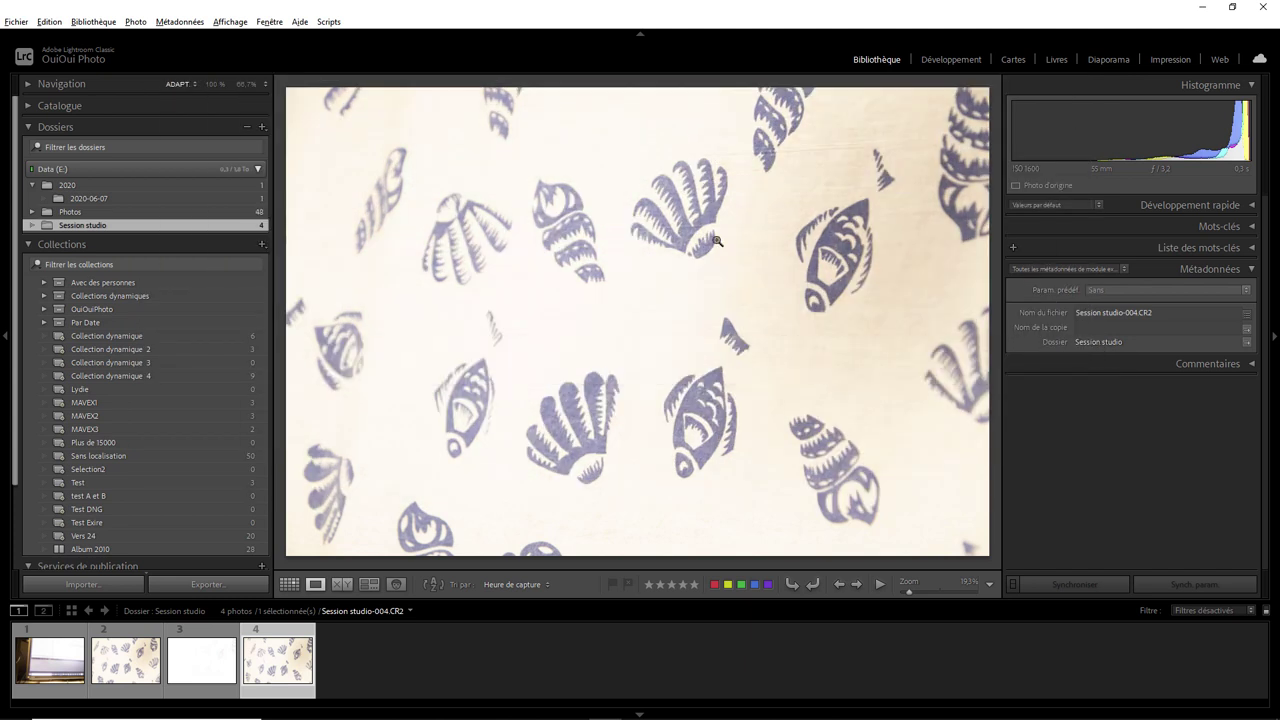